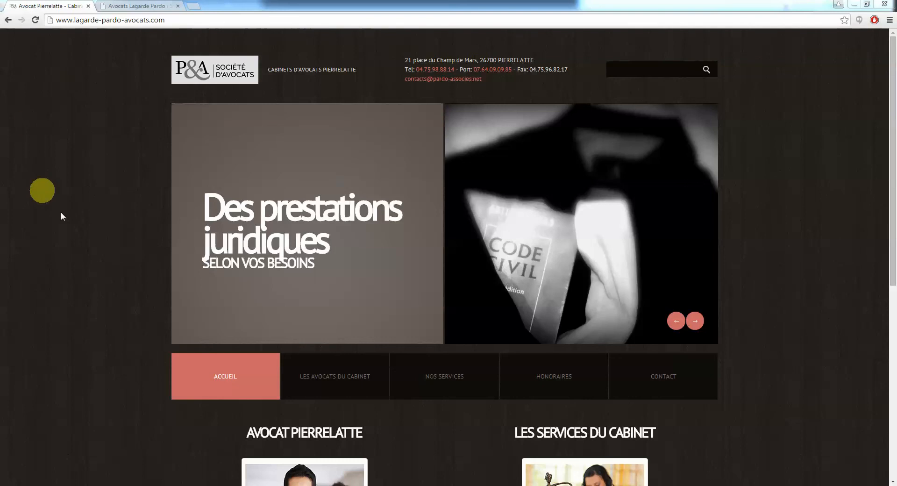
pyautogui.click(102, 20)
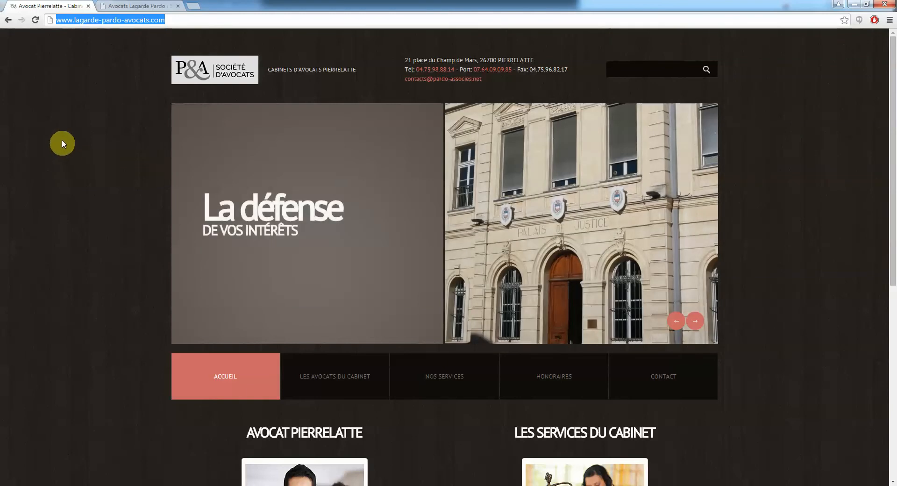
pyautogui.click(90, 123)
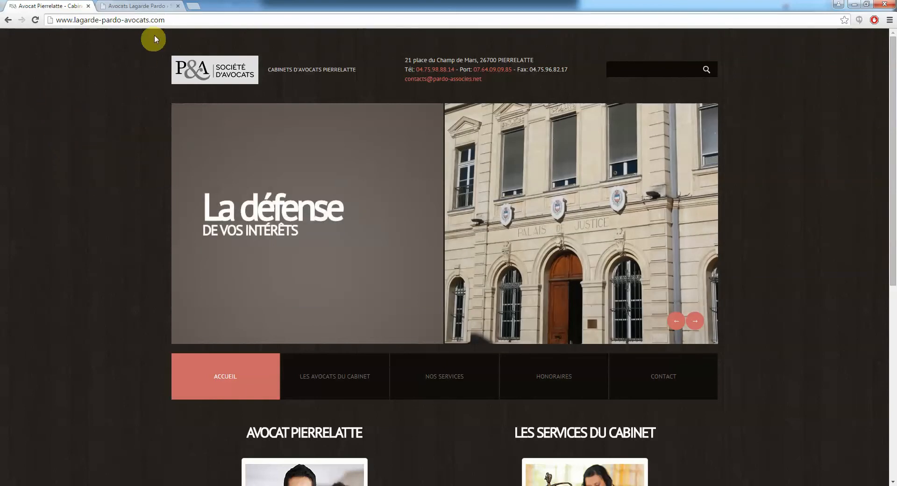
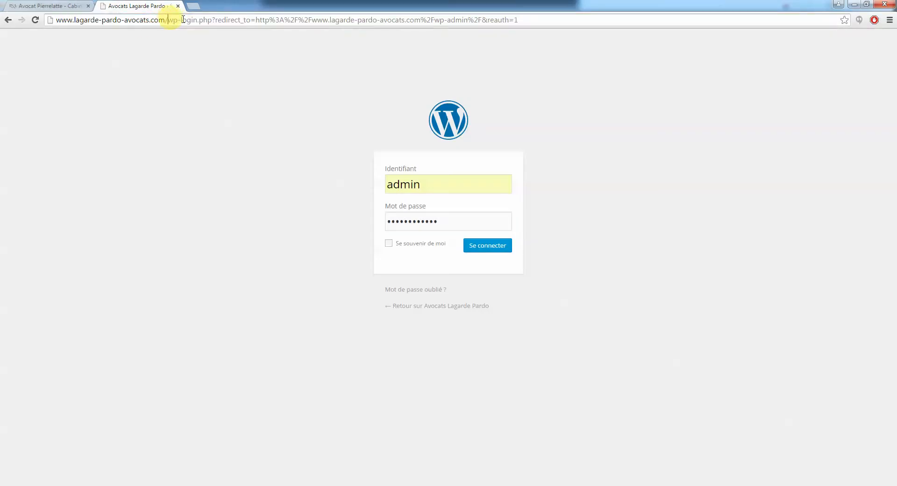
# Replace the wp-login part of the address with /wp-admin in the address bar
pyautogui.moveTo(171, 20); pyautogui.dragTo(890, 22)
pyautogui.press('BackSpace')
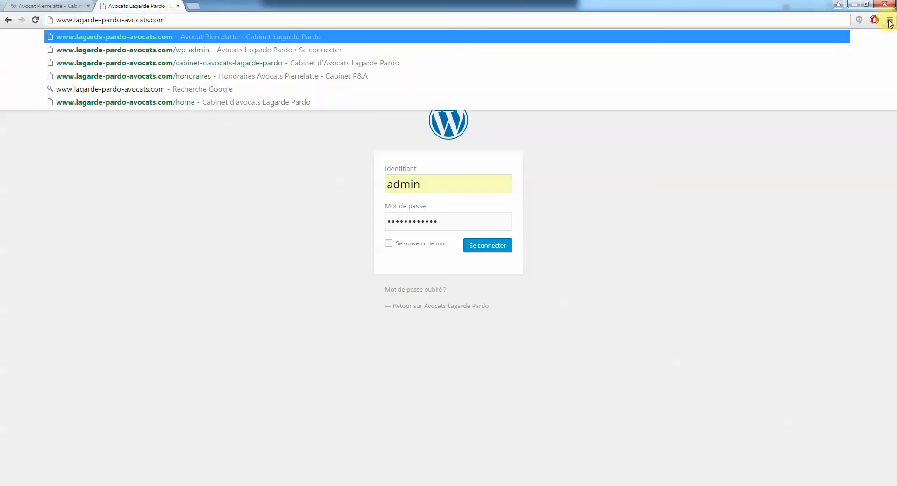
pyautogui.write('/wp-')
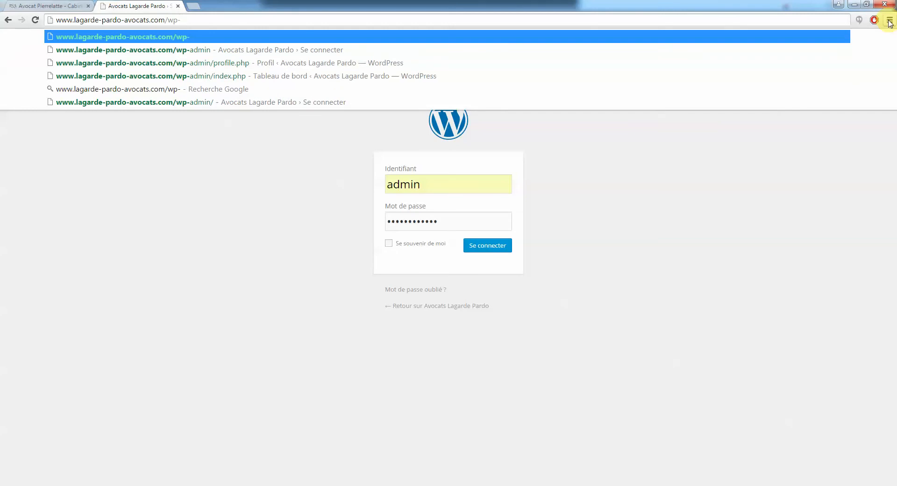
pyautogui.write('admin')
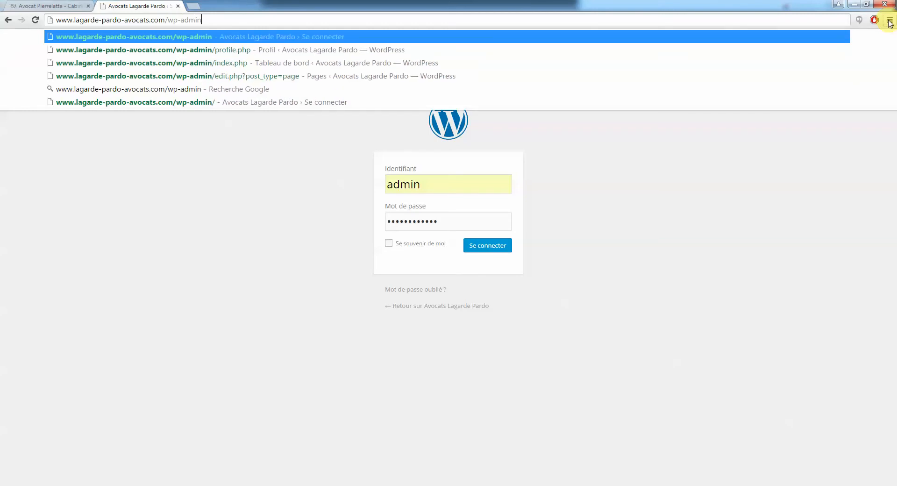
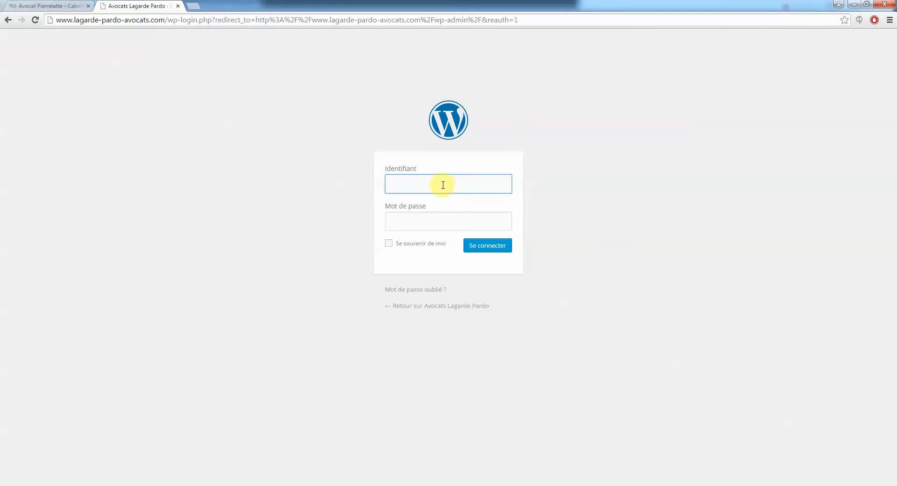
# Log in as admin, let Chrome save the password, and switch to the Avocat Pierrelatte homepage tab
pyautogui.click(443, 185)
pyautogui.write('admin')
pyautogui.press('Tab')
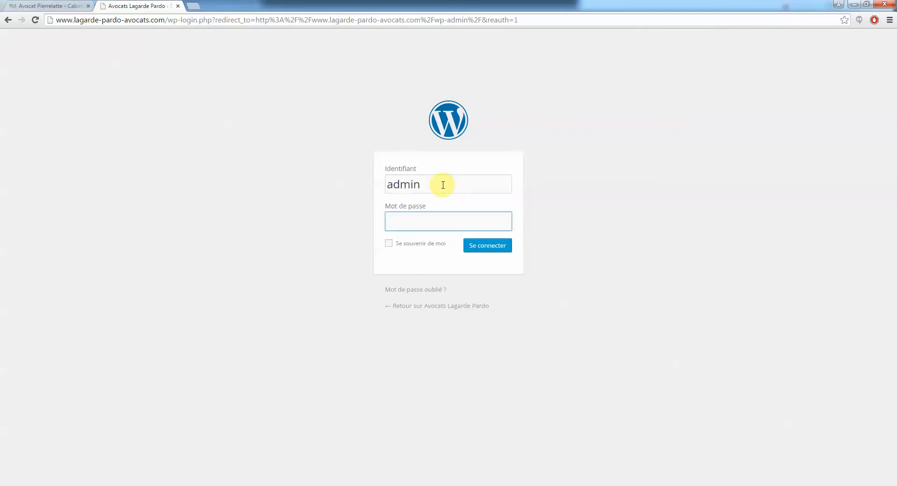
pyautogui.click(489, 248)
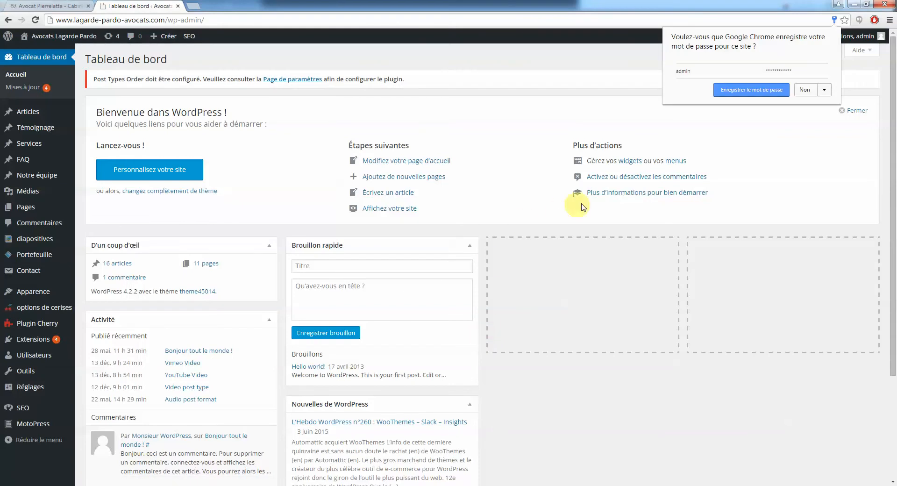
pyautogui.click(751, 90)
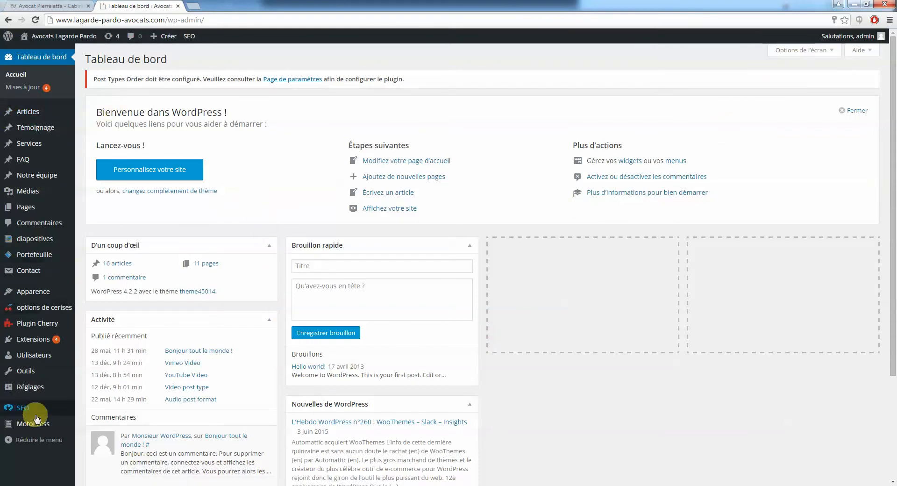
pyautogui.click(54, 5)
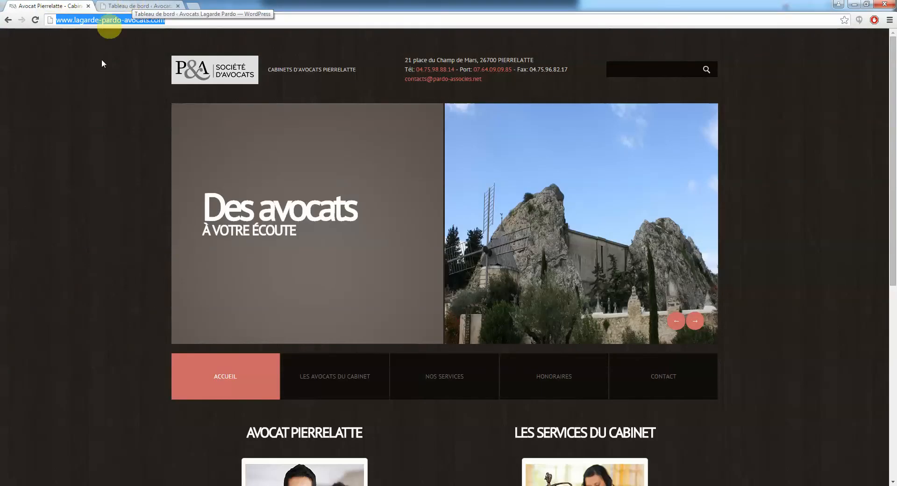
# Scroll the firm's homepage and select, then deselect, the header address and contact lines
pyautogui.scroll(-5, 632, 347)
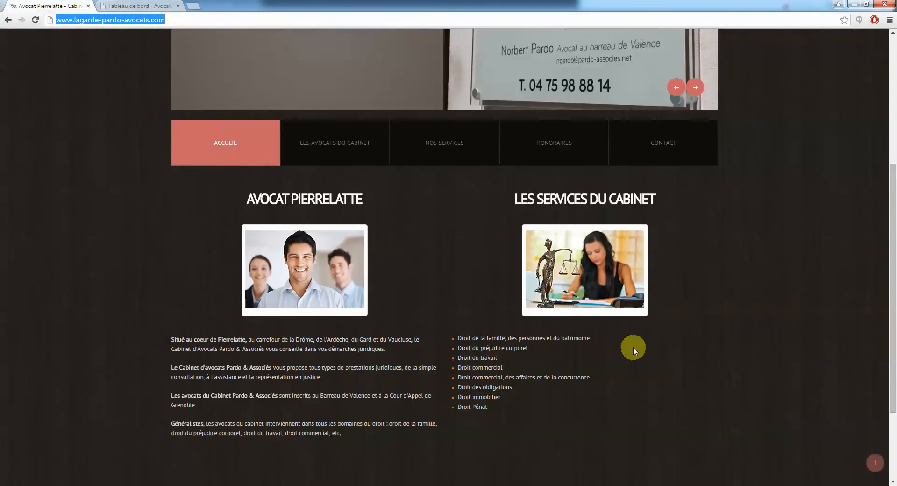
pyautogui.scroll(-3, 633, 346)
pyautogui.scroll(8, 534, 321)
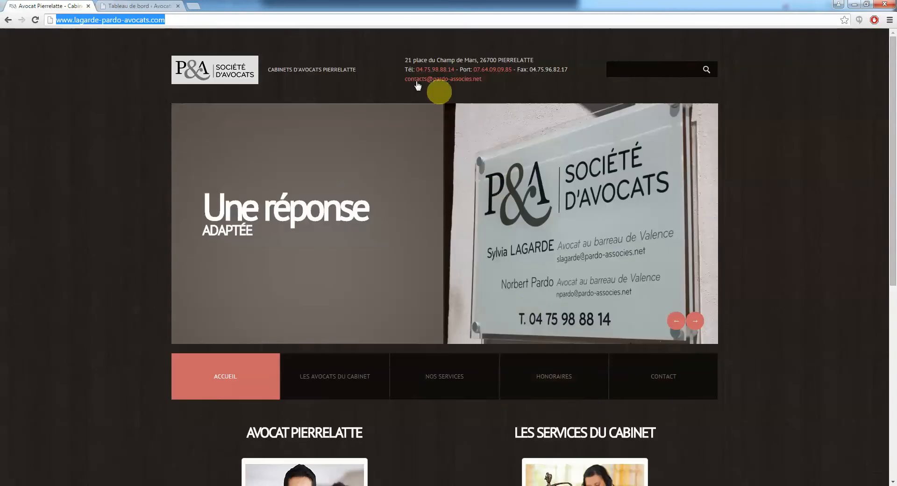
pyautogui.moveTo(404, 58); pyautogui.dragTo(470, 79)
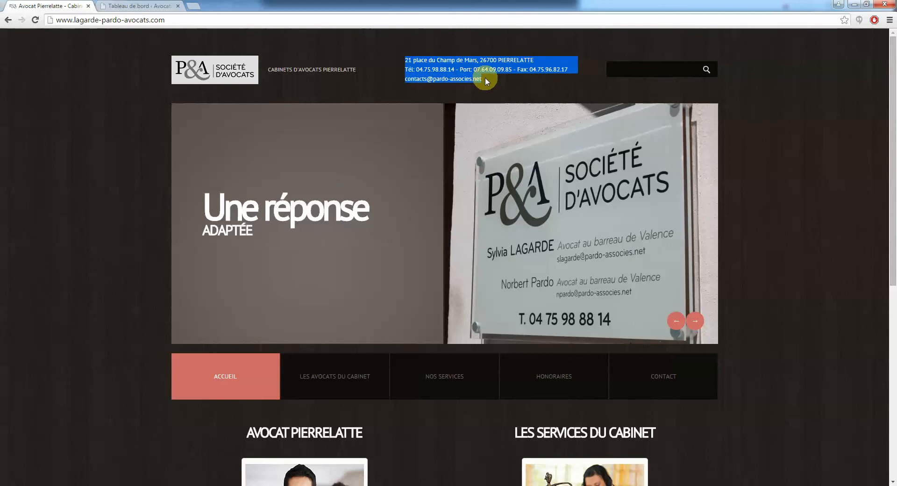
pyautogui.moveTo(485, 78); pyautogui.dragTo(407, 61)
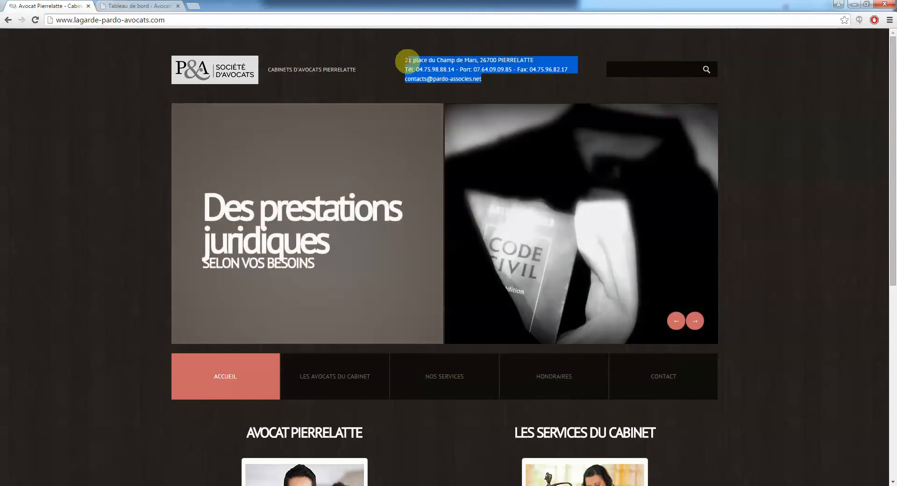
pyautogui.click(504, 90)
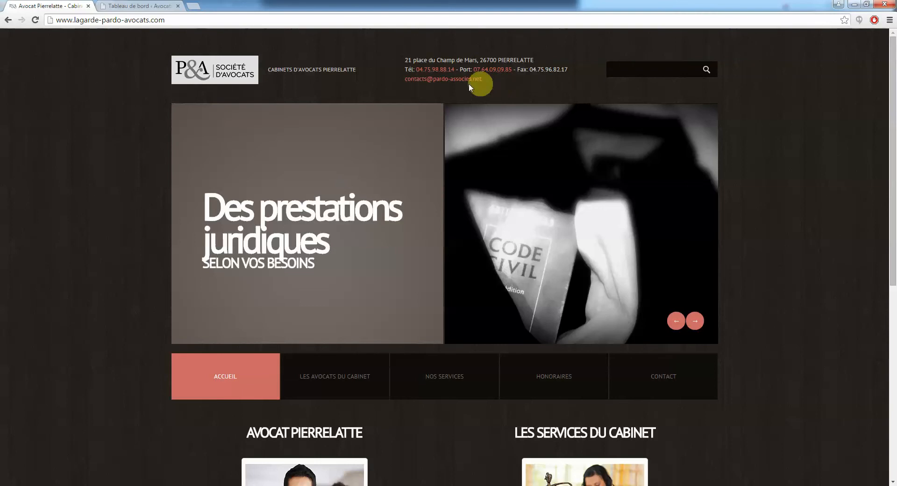
# Scroll down to the homepage footer and return to the WordPress dashboard tab
pyautogui.scroll(-5, 353, 147)
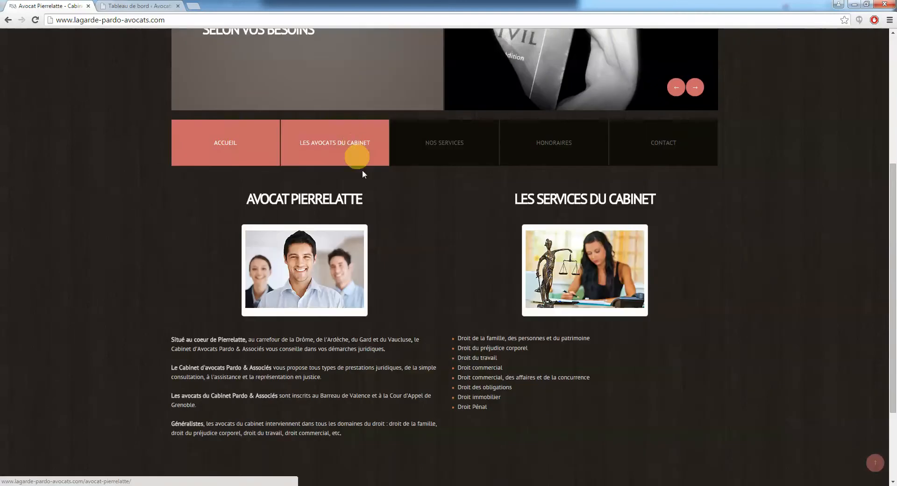
pyautogui.scroll(-3, 388, 241)
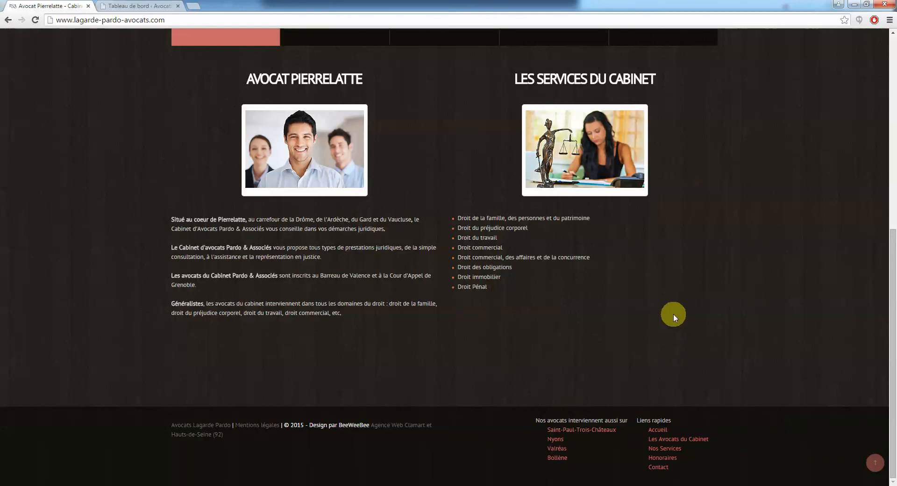
pyautogui.scroll(5, 674, 313)
pyautogui.scroll(4, 674, 313)
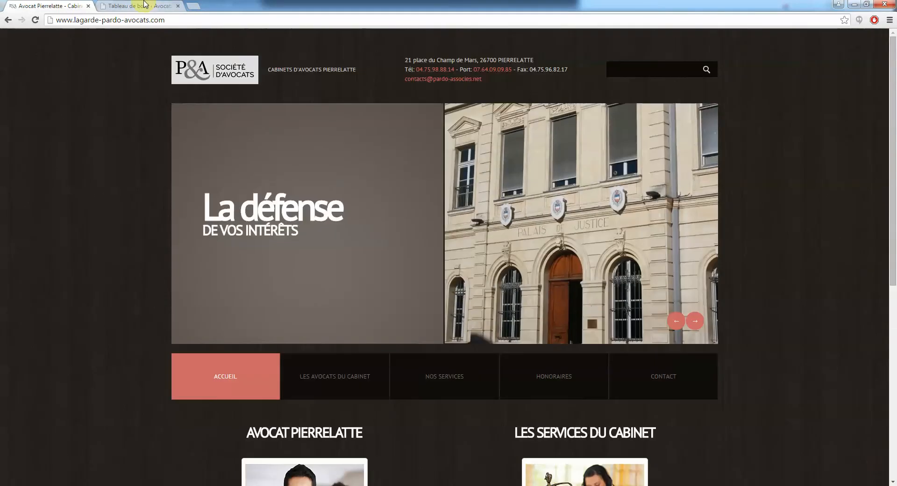
pyautogui.click(145, 4)
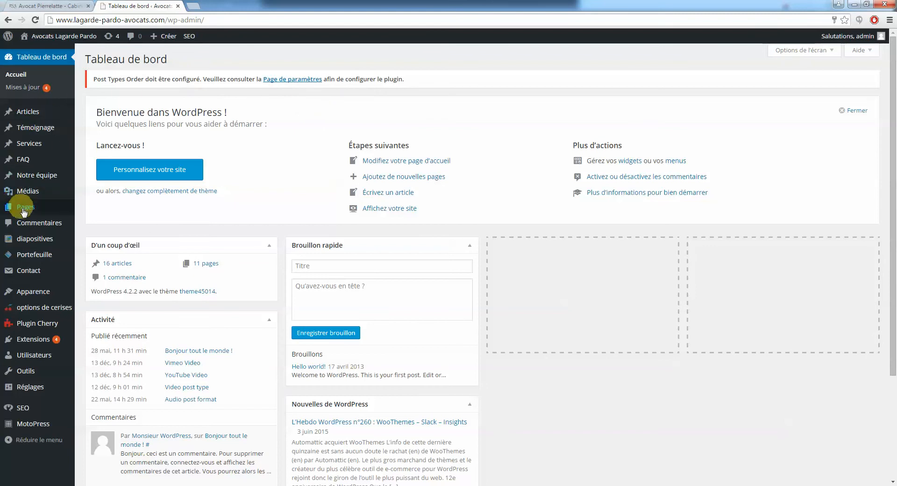
# Open Pages and scroll through the 11 published pages with their SEO titles and meta descriptions
pyautogui.moveTo(24, 213)
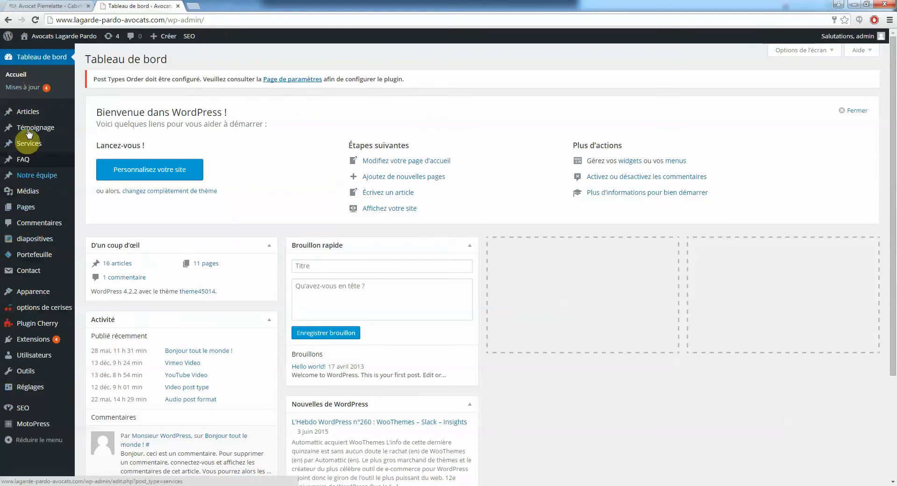
pyautogui.click(29, 212)
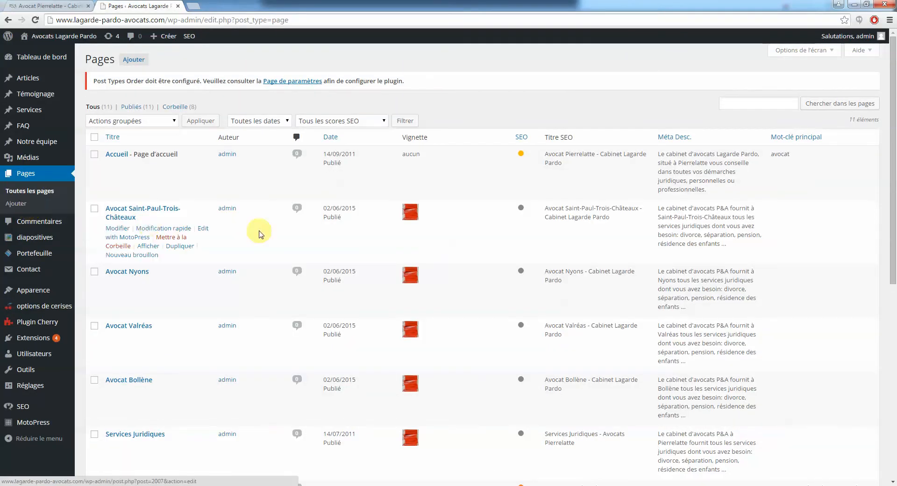
pyautogui.scroll(-2, 252, 224)
pyautogui.scroll(-5, 247, 222)
pyautogui.scroll(8, 248, 222)
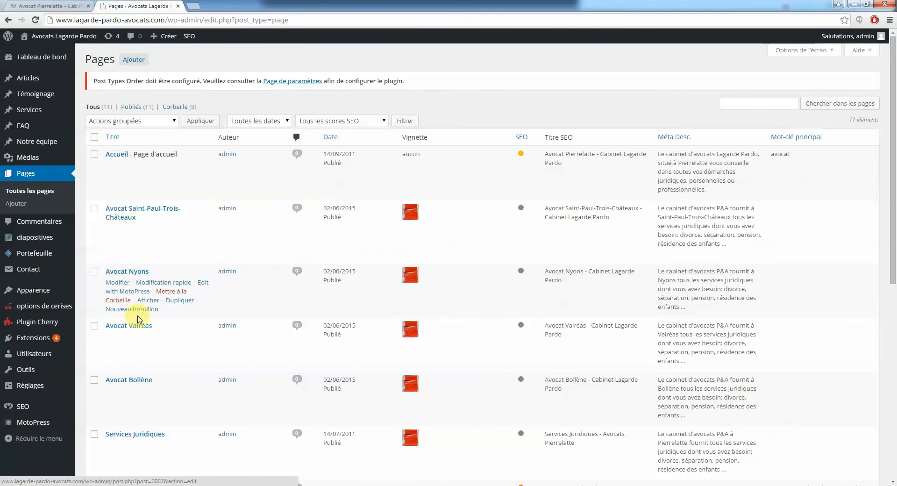
pyautogui.scroll(-5, 126, 323)
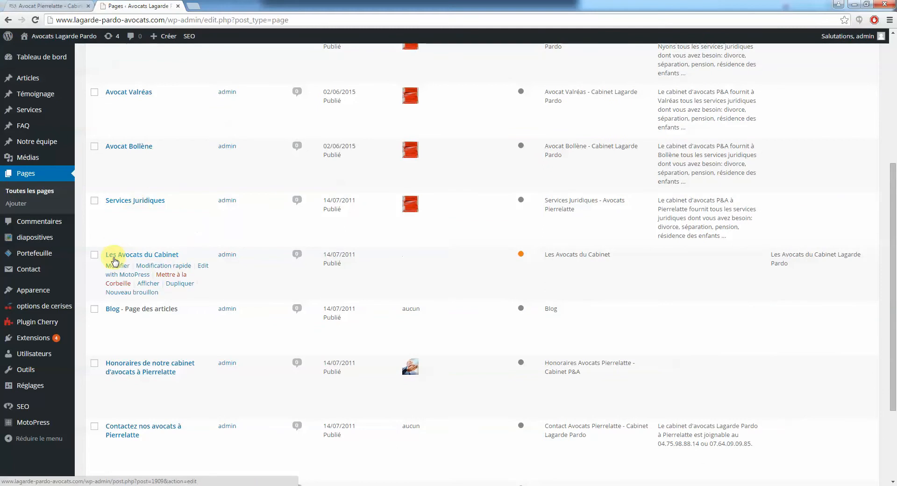
pyautogui.scroll(-3, 149, 293)
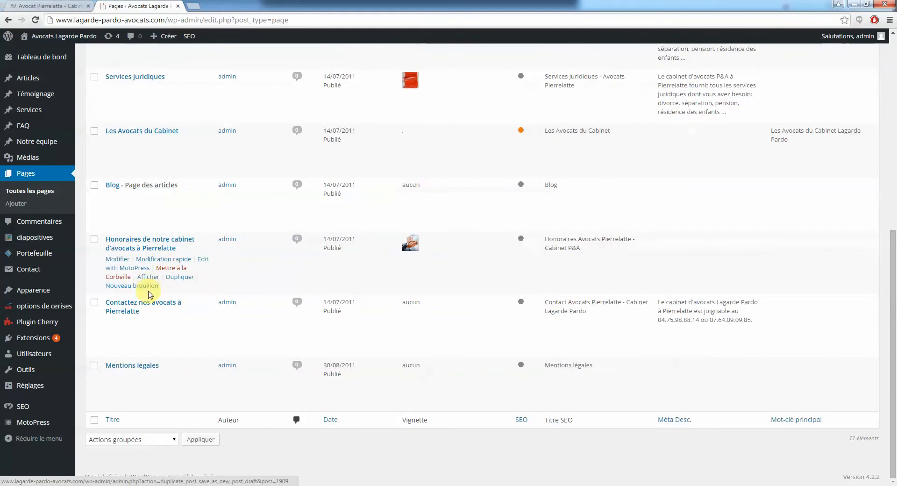
pyautogui.scroll(5, 213, 289)
pyautogui.scroll(3, 216, 291)
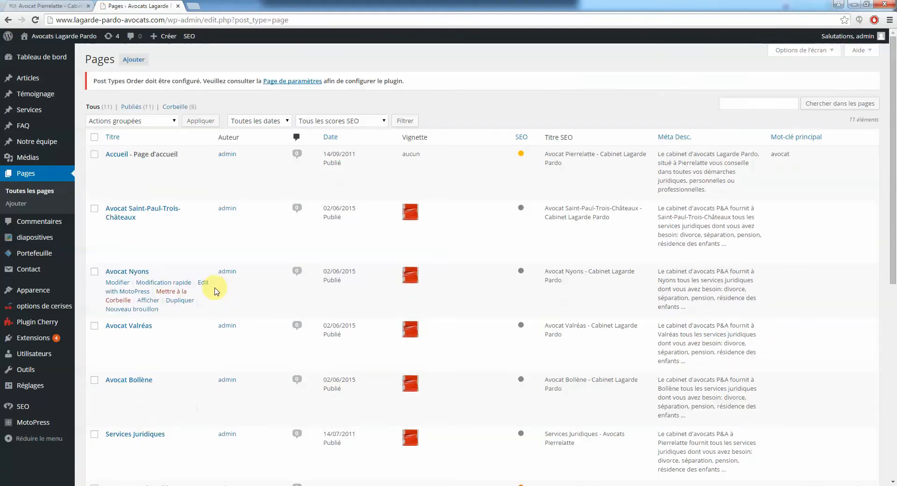
pyautogui.scroll(-2, 214, 291)
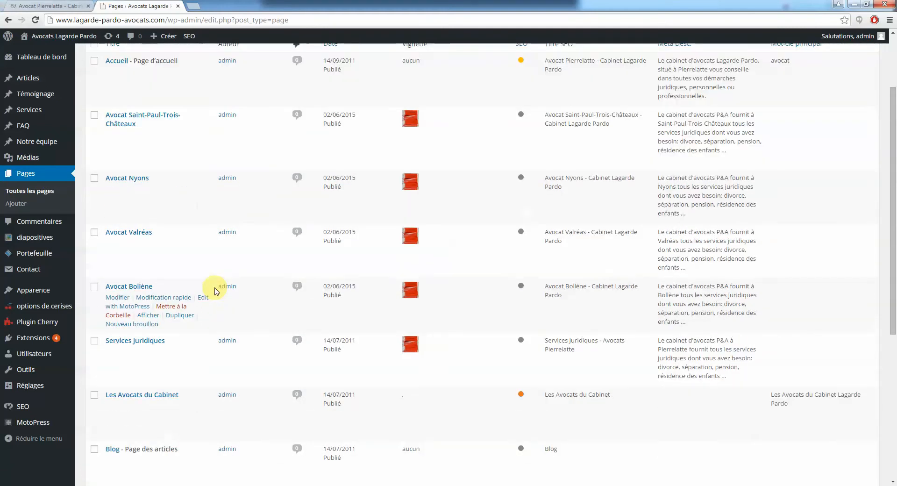
# Open the Avocat Saint-Paul-Trois-Châteaux page in the editor and scroll its intro text and book image
pyautogui.click(126, 121)
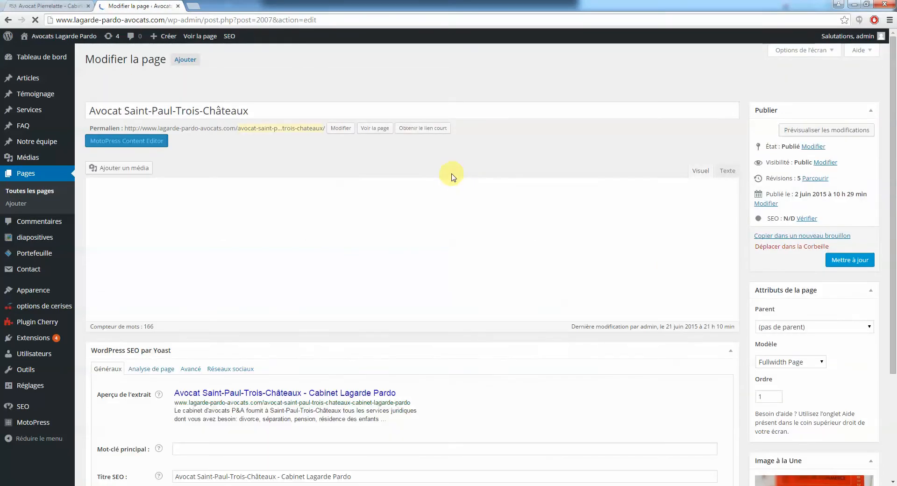
pyautogui.scroll(-4, 732, 295)
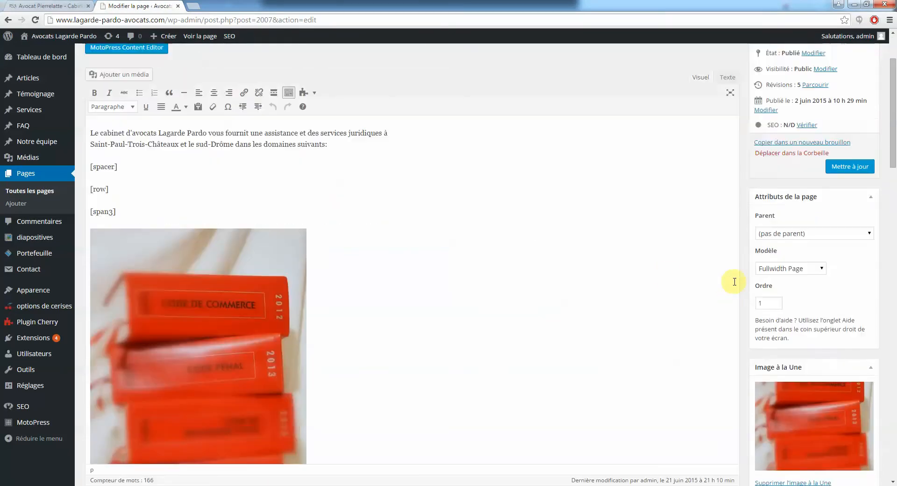
pyautogui.scroll(4, 733, 280)
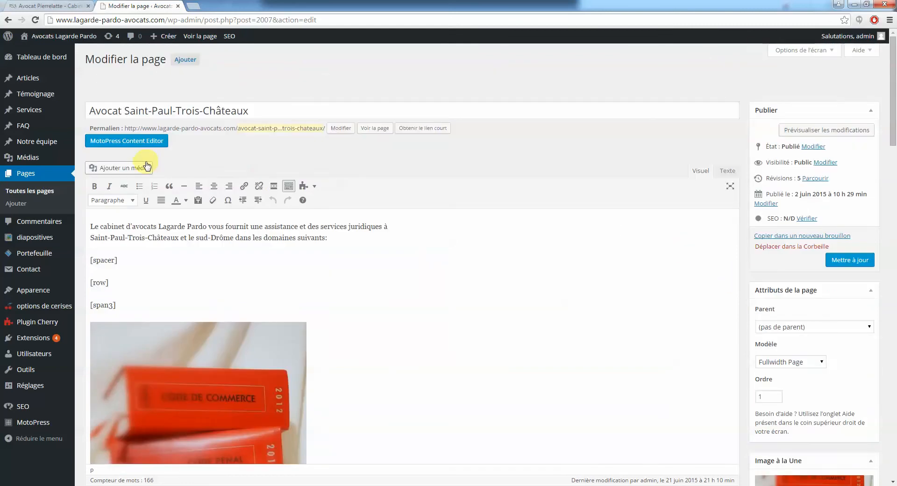
# Open the live Saint-Paul-Trois-Châteaux page from the homepage to see its six practice areas
pyautogui.click(65, 6)
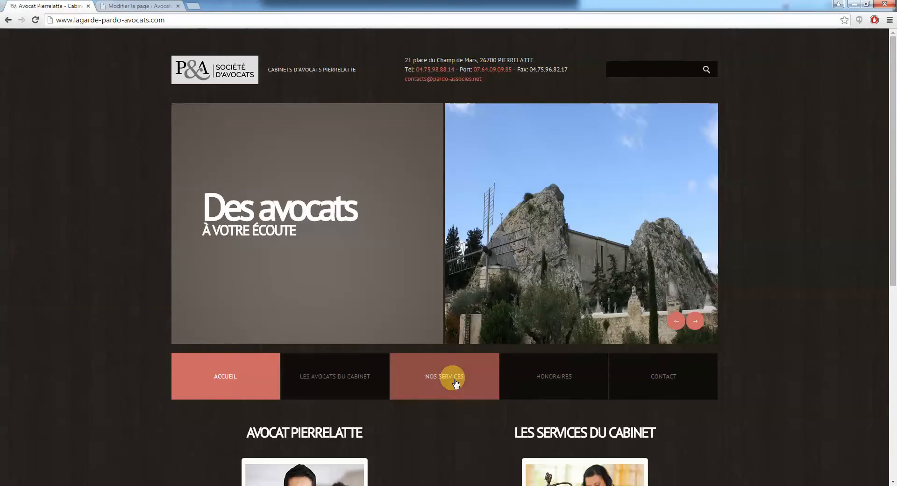
pyautogui.scroll(-7, 832, 293)
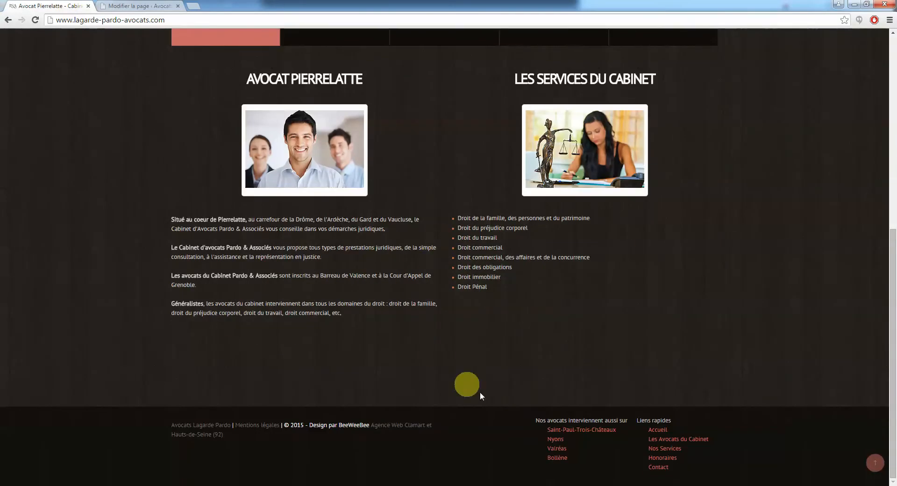
pyautogui.click(580, 430)
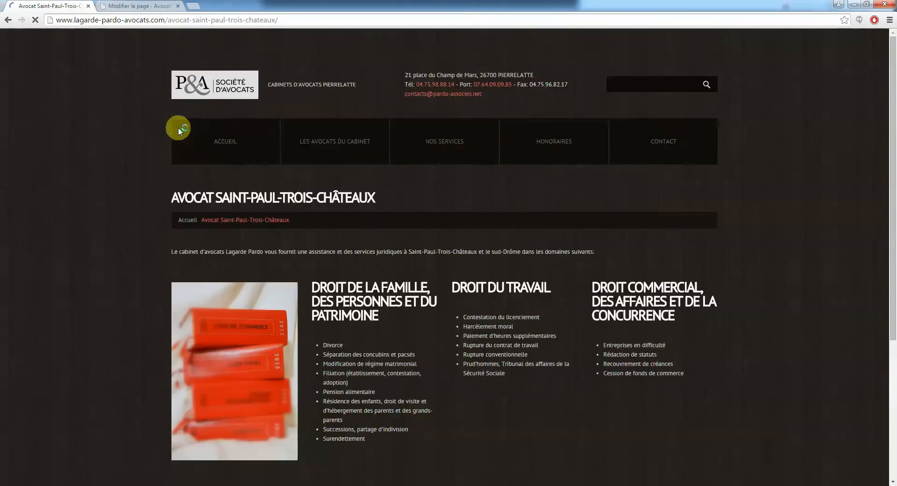
pyautogui.scroll(-3, 96, 201)
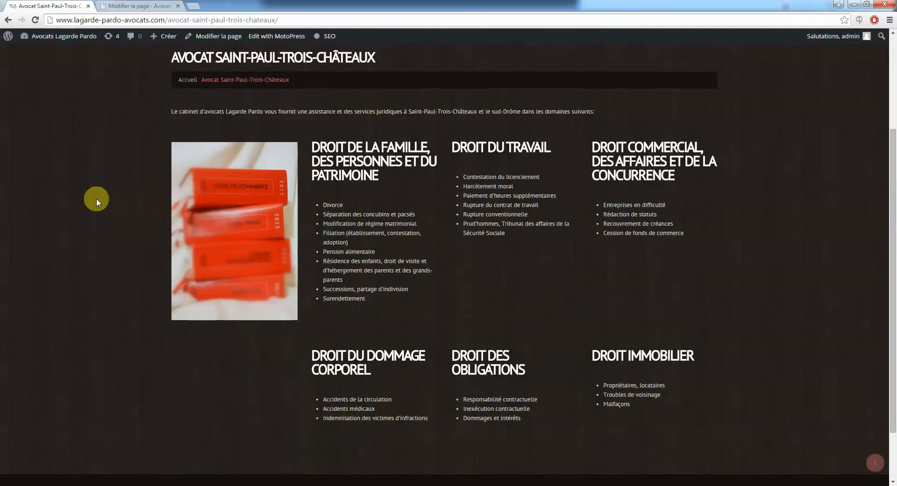
# Scroll the page in the editor and compare it once more with the published version
pyautogui.click(140, 5)
pyautogui.scroll(-3, 507, 271)
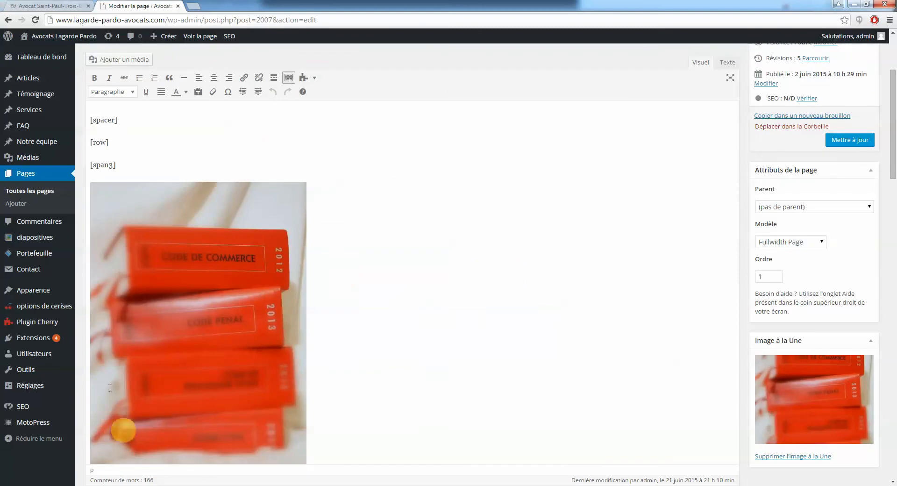
pyautogui.scroll(3, 374, 327)
pyautogui.scroll(-2, 355, 311)
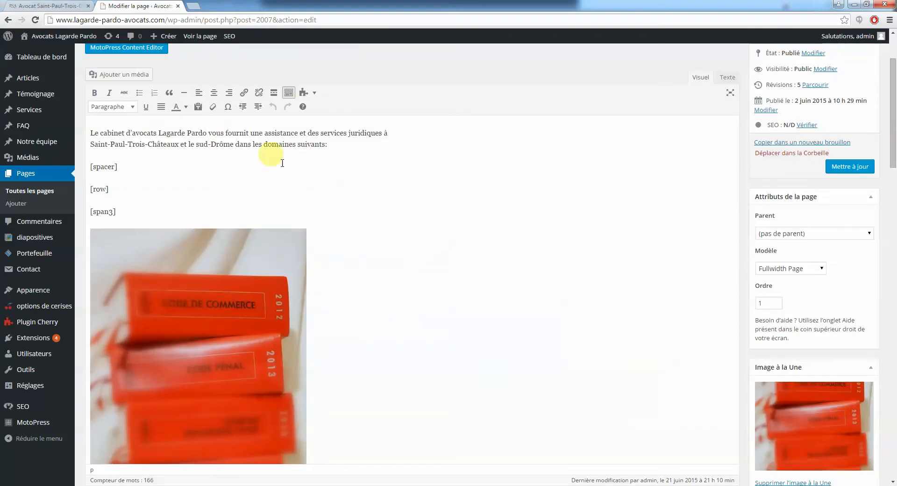
pyautogui.click(49, 6)
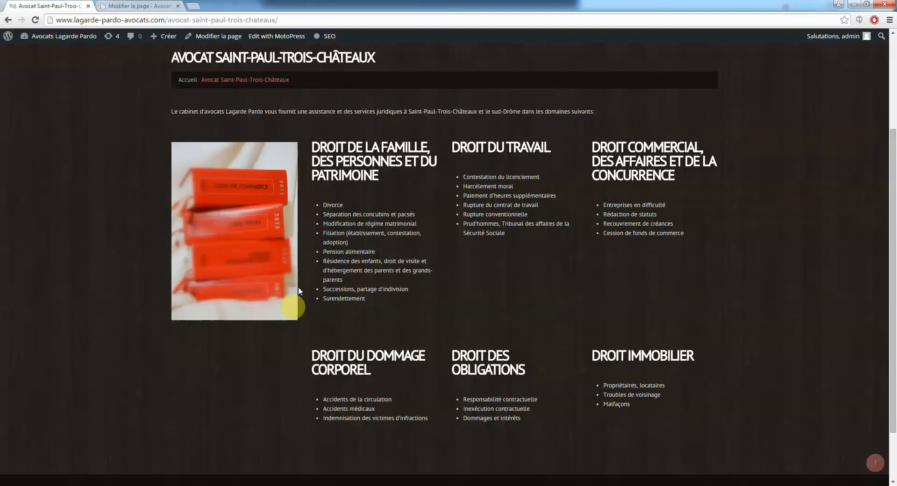
pyautogui.click(140, 6)
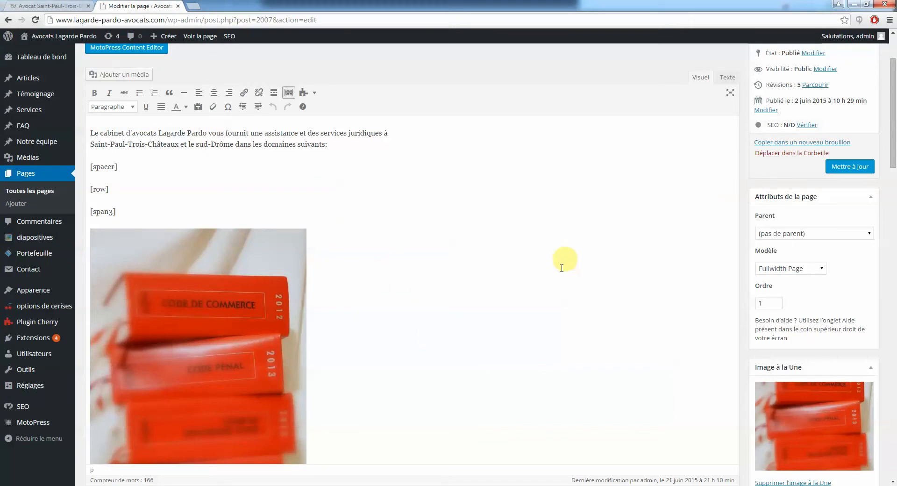
pyautogui.click(297, 186)
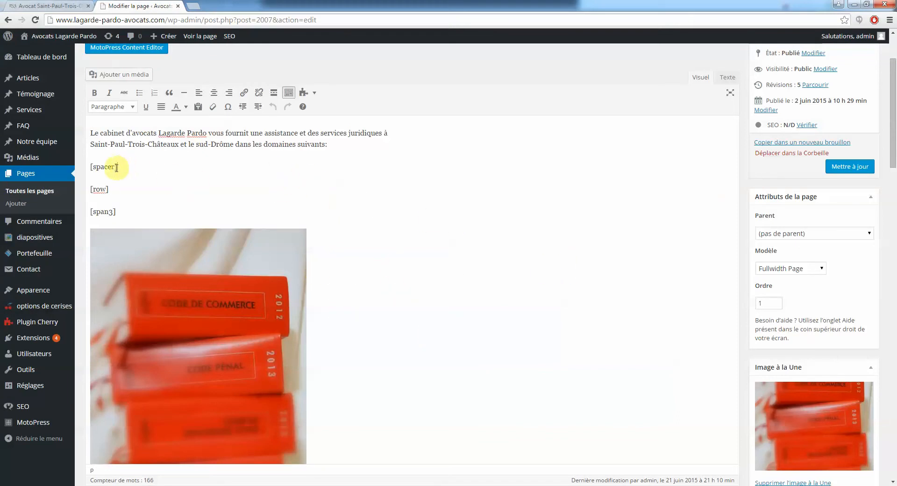
pyautogui.moveTo(101, 167); pyautogui.dragTo(91, 167)
pyautogui.moveTo(96, 167); pyautogui.dragTo(89, 167)
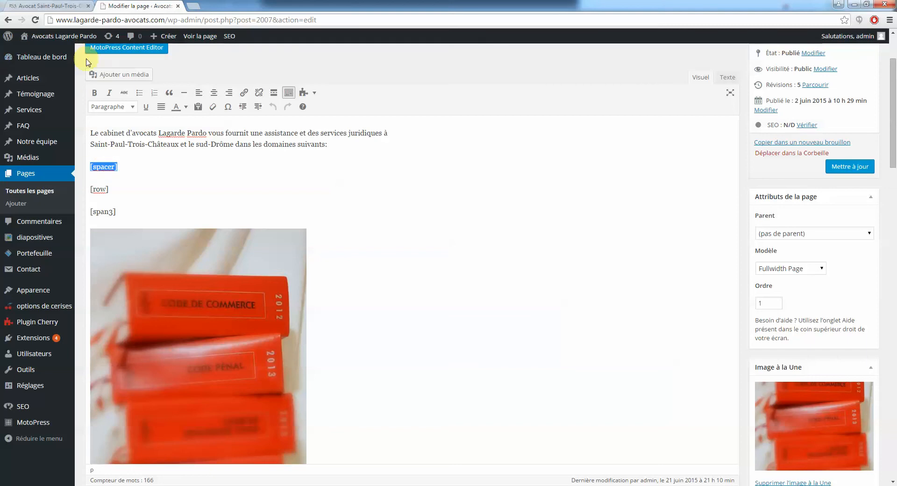
pyautogui.click(160, 175)
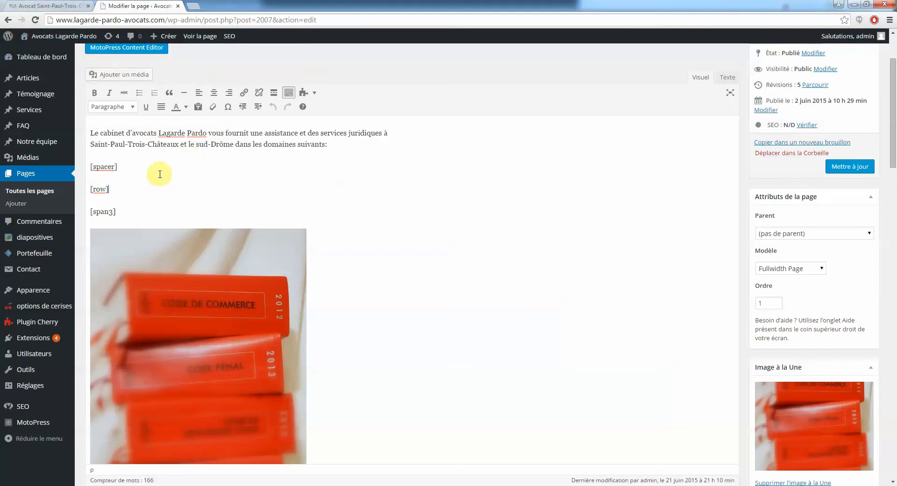
pyautogui.moveTo(133, 168); pyautogui.dragTo(93, 168)
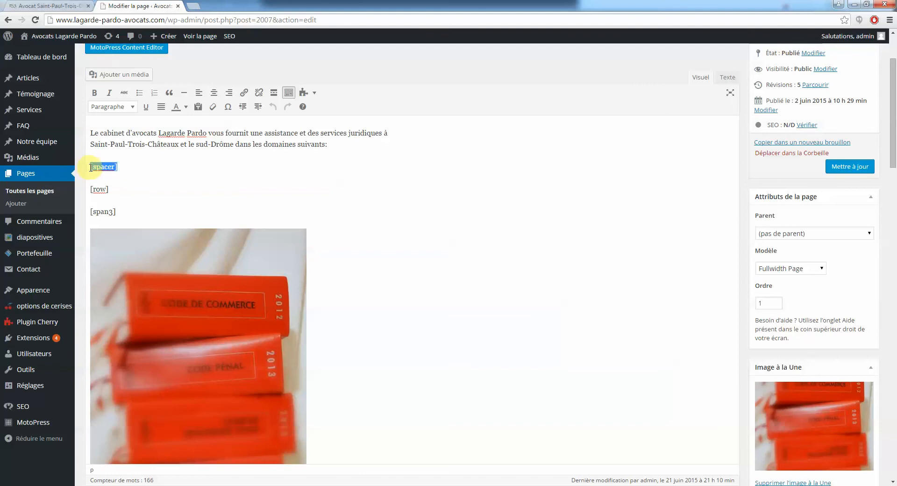
pyautogui.moveTo(132, 144); pyautogui.dragTo(324, 142)
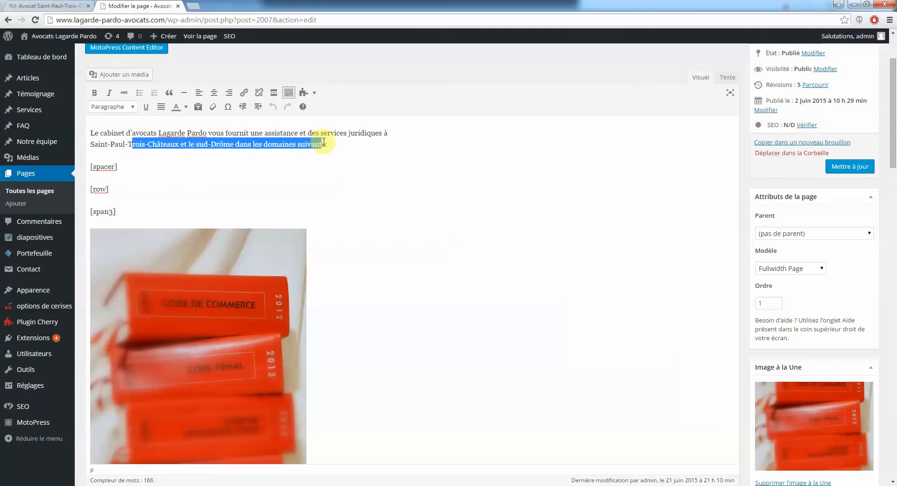
pyautogui.click(49, 6)
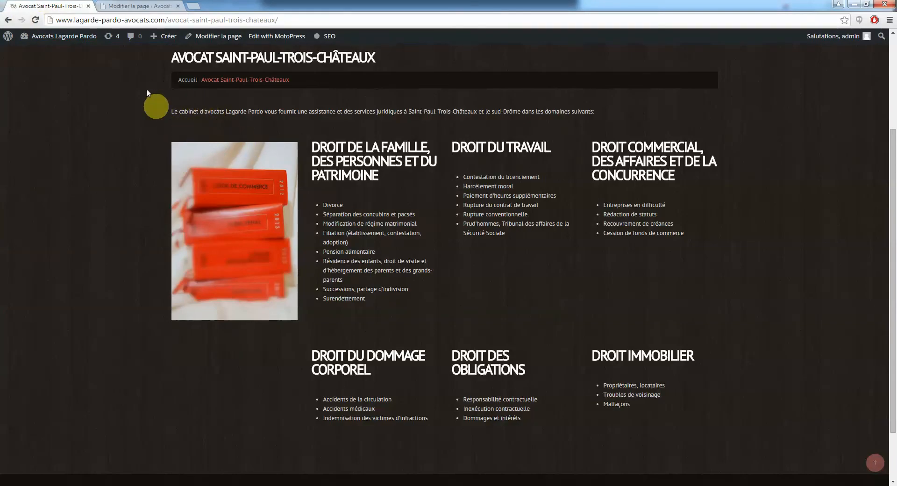
pyautogui.hotkey('ctrl', 'Tab')
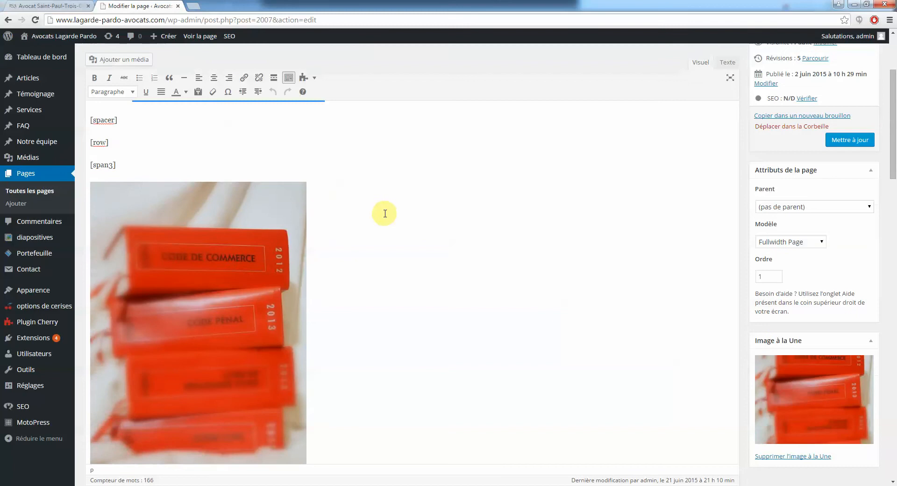
pyautogui.moveTo(118, 165); pyautogui.dragTo(102, 166)
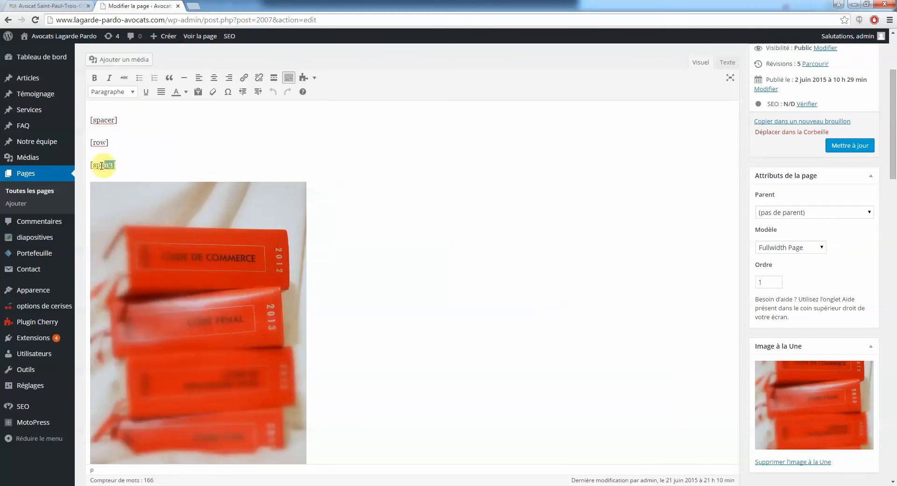
pyautogui.scroll(-3, 408, 231)
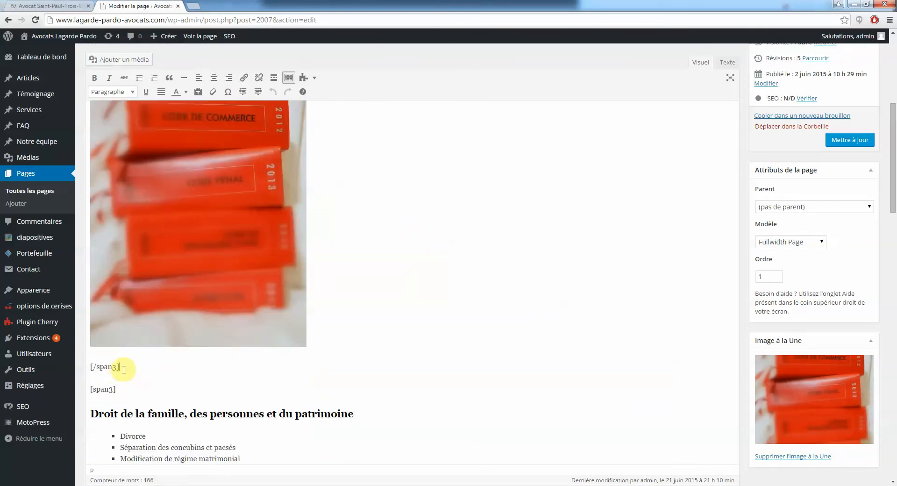
pyautogui.scroll(5, 150, 380)
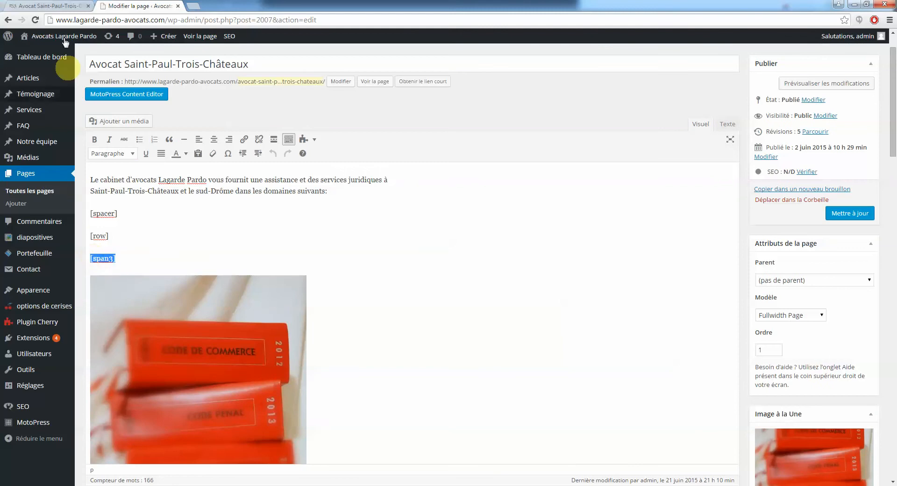
pyautogui.click(61, 5)
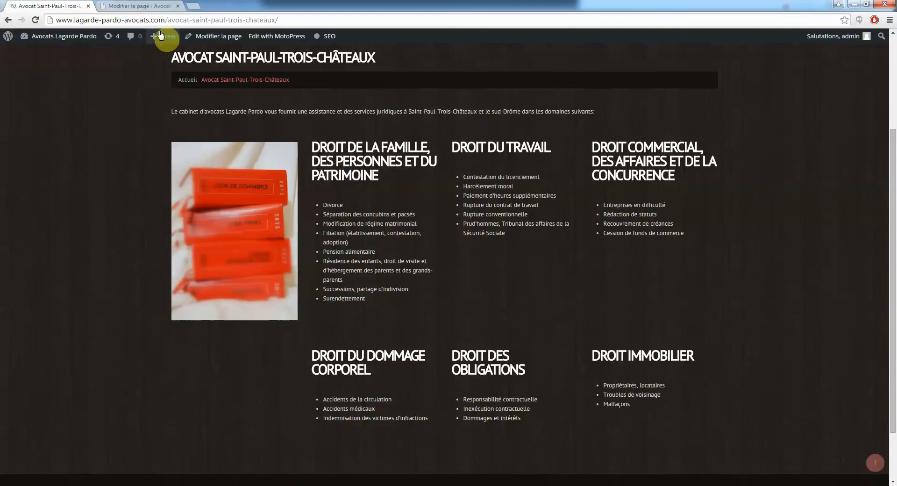
pyautogui.click(131, 5)
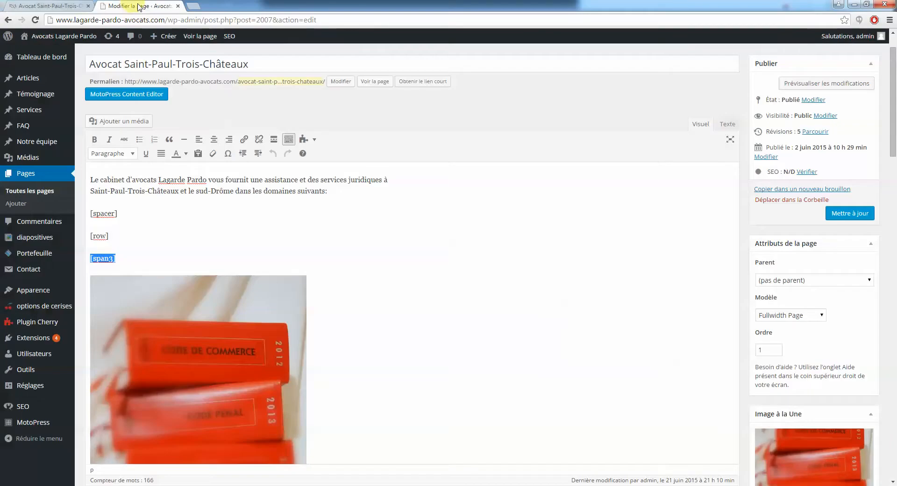
pyautogui.moveTo(121, 258); pyautogui.dragTo(96, 259)
pyautogui.click(112, 261)
pyautogui.click(47, 5)
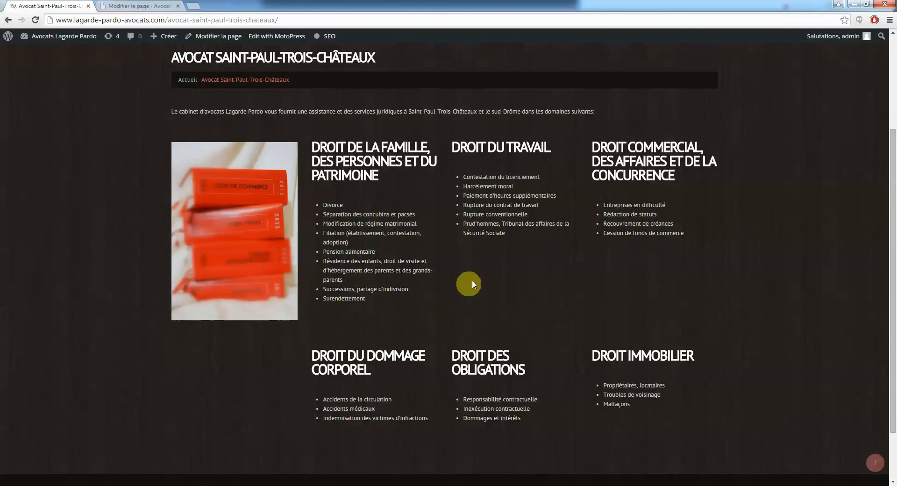
pyautogui.click(129, 5)
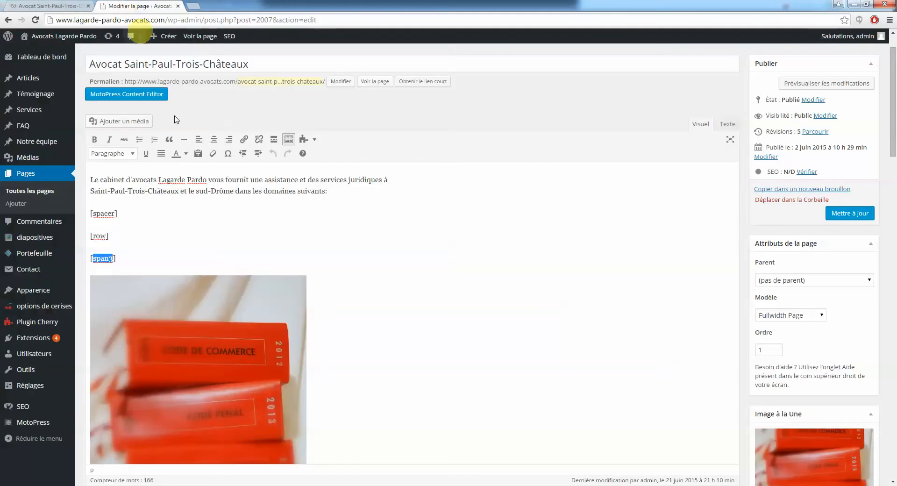
pyautogui.click(120, 260)
pyautogui.moveTo(92, 258); pyautogui.dragTo(89, 259)
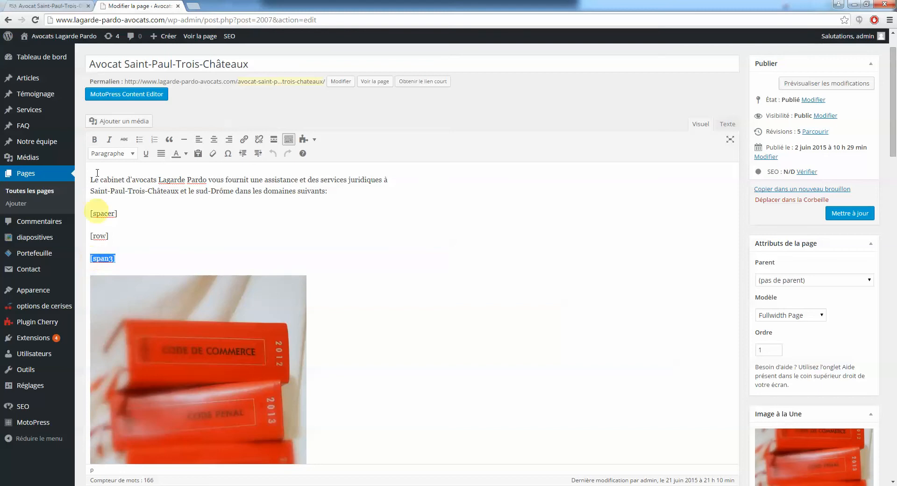
pyautogui.click(69, 5)
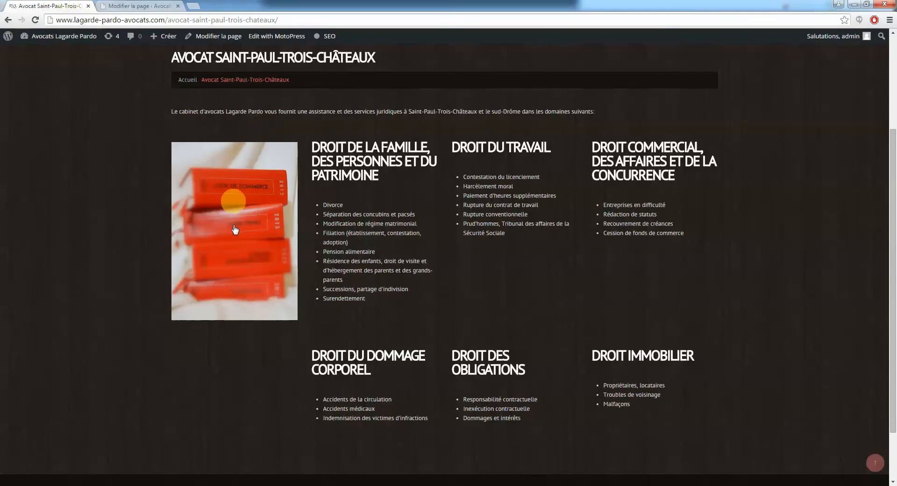
pyautogui.click(138, 6)
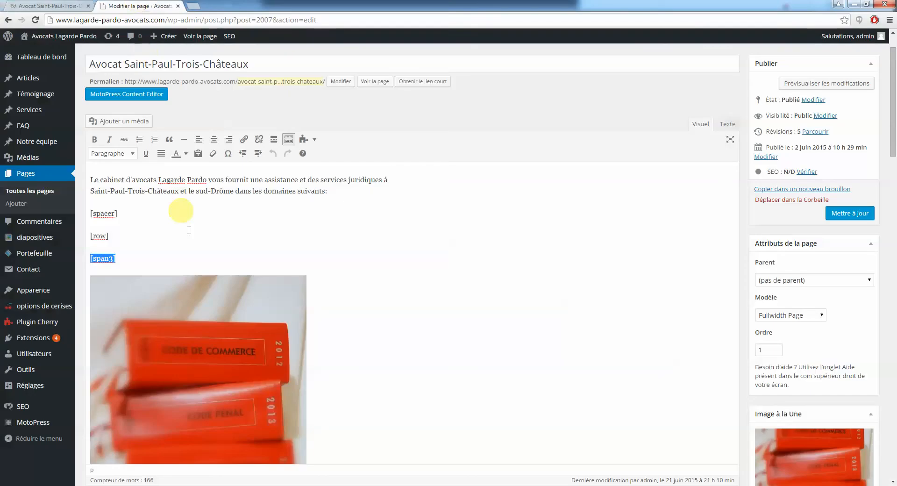
pyautogui.scroll(-1, 122, 162)
pyautogui.moveTo(123, 163); pyautogui.dragTo(82, 162)
pyautogui.hotkey('ctrl', 'c')
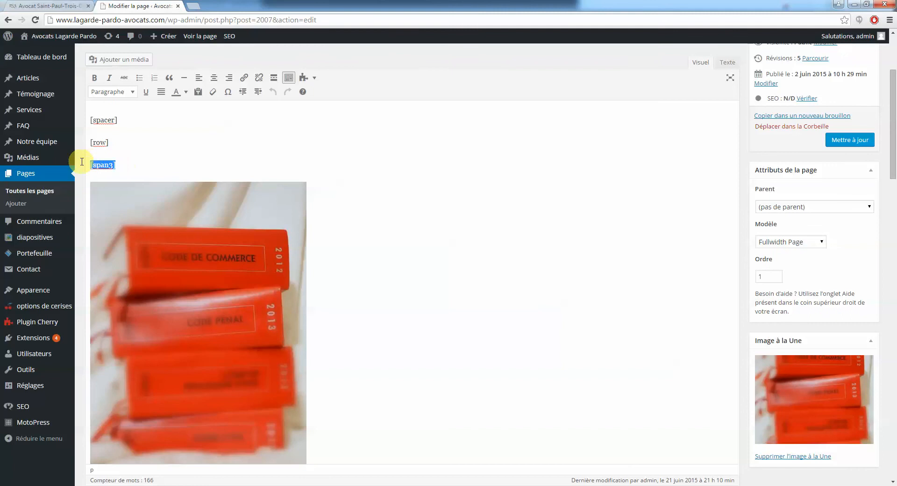
pyautogui.scroll(-3, 234, 285)
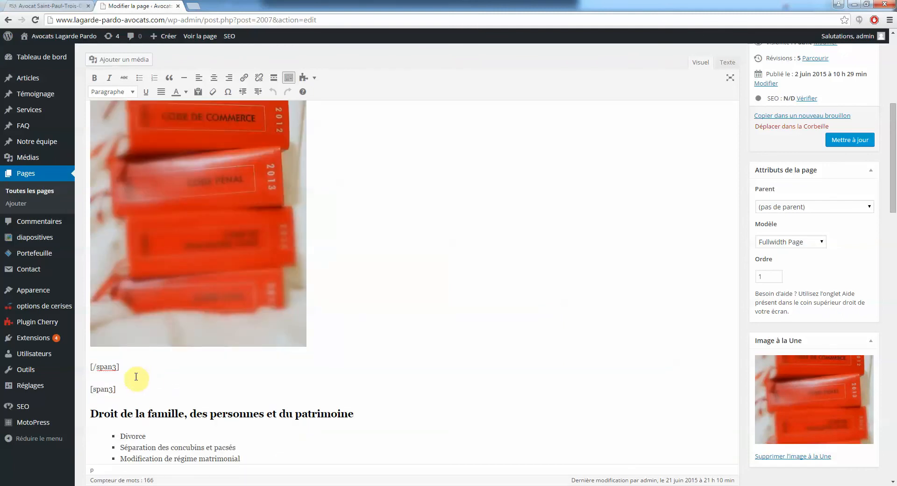
pyautogui.moveTo(129, 371); pyautogui.dragTo(89, 370)
pyautogui.hotkey('ctrl', 'v')
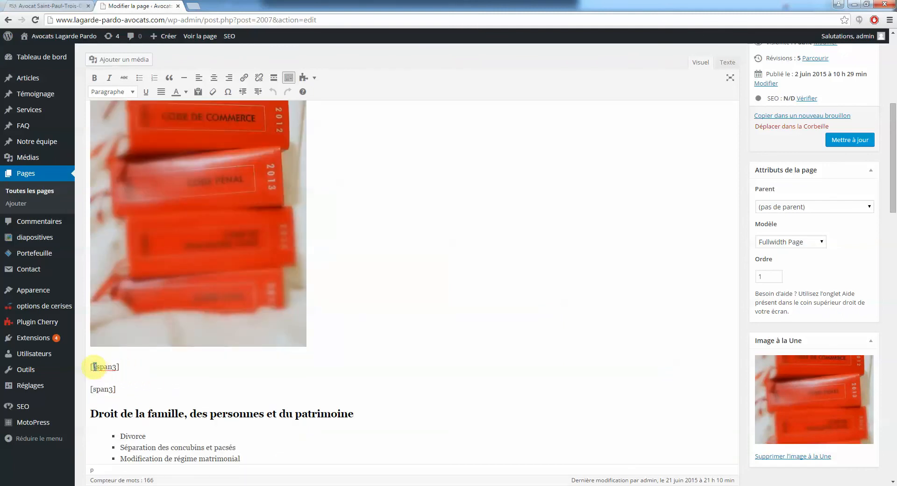
pyautogui.click(160, 306)
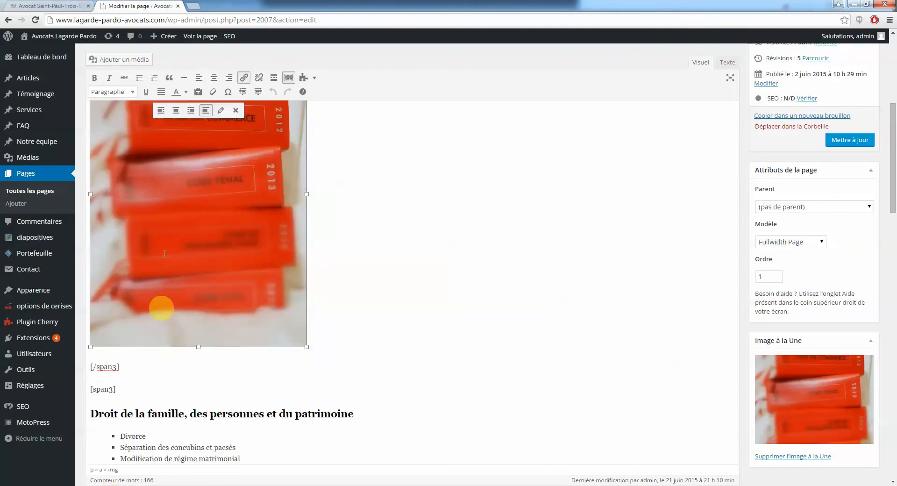
pyautogui.click(46, 5)
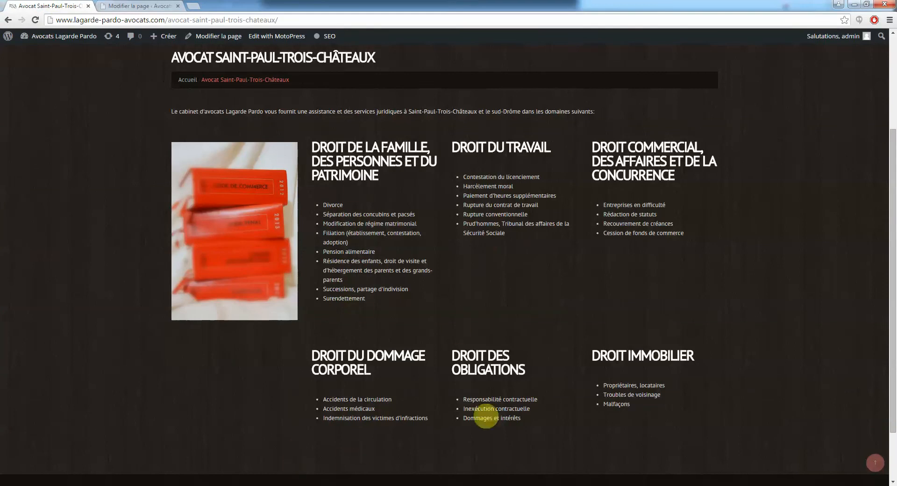
pyautogui.click(157, 6)
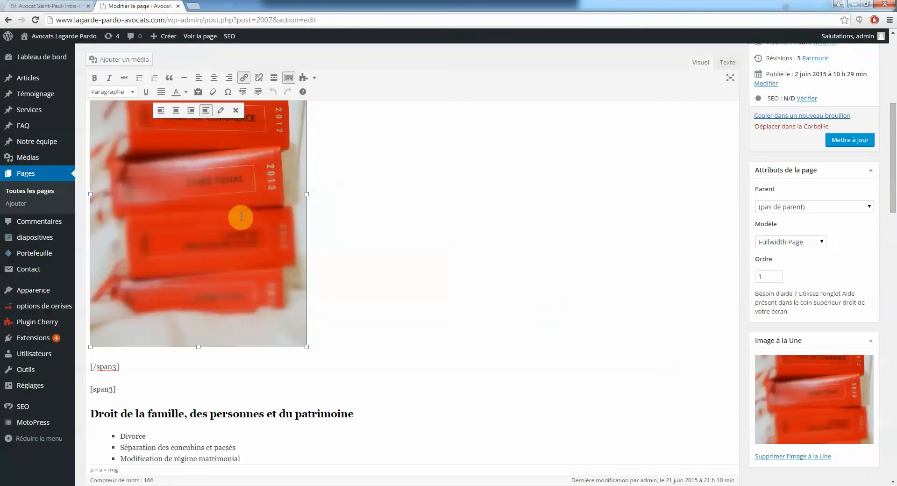
pyautogui.click(212, 245)
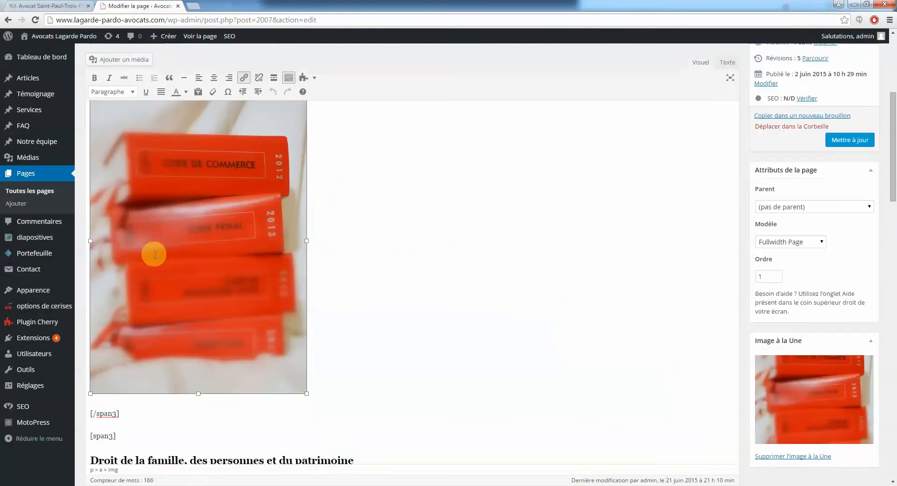
pyautogui.scroll(-3, 151, 252)
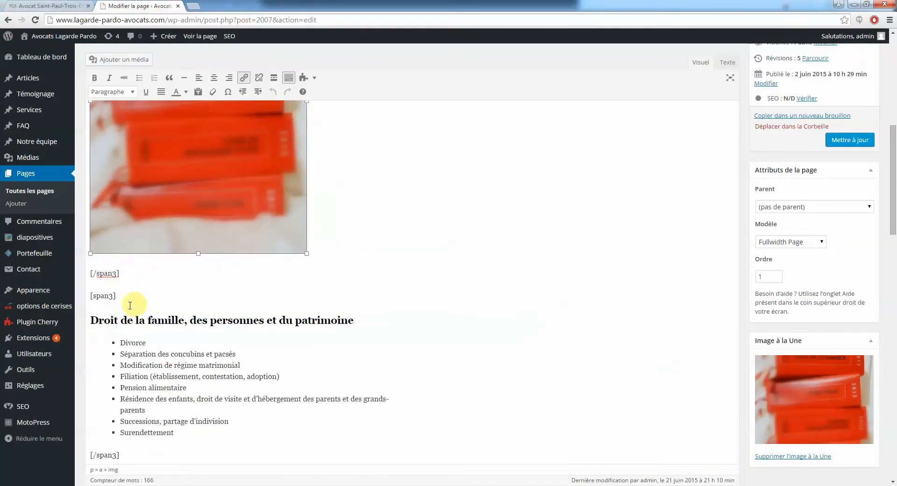
pyautogui.click(122, 300)
pyautogui.scroll(-5, 117, 295)
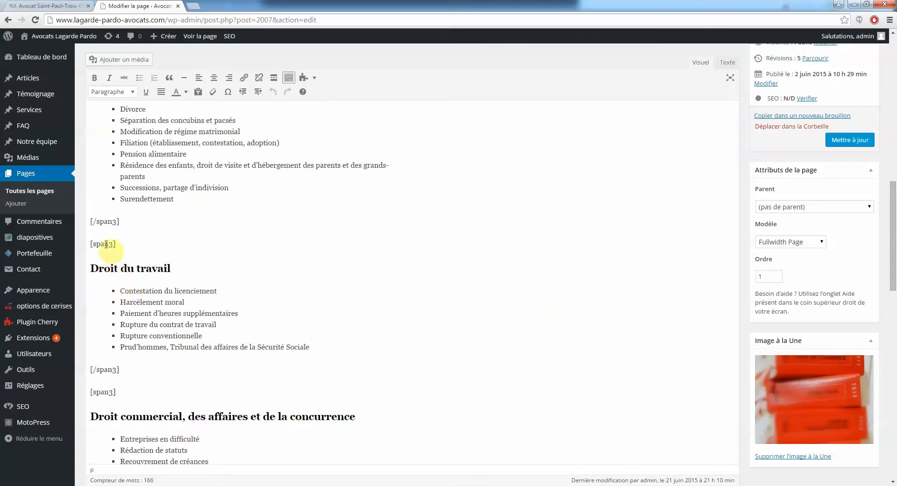
pyautogui.scroll(-3, 121, 308)
pyautogui.click(112, 250)
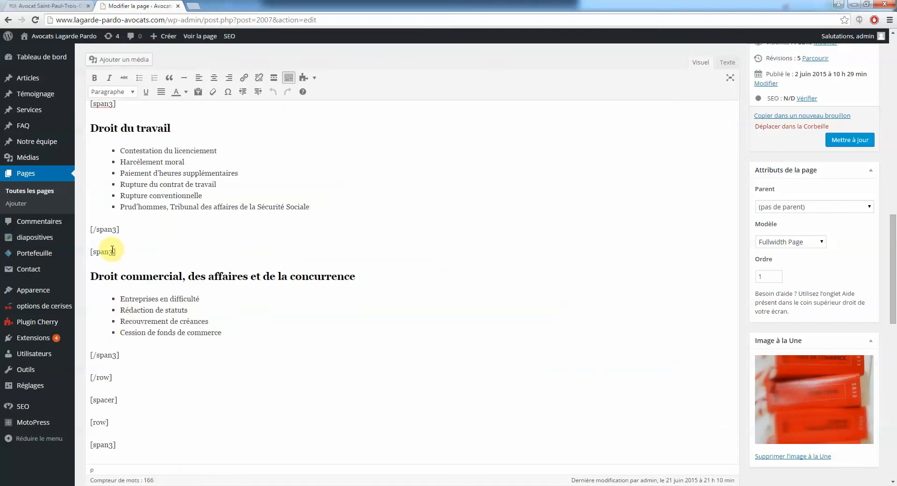
pyautogui.click(98, 354)
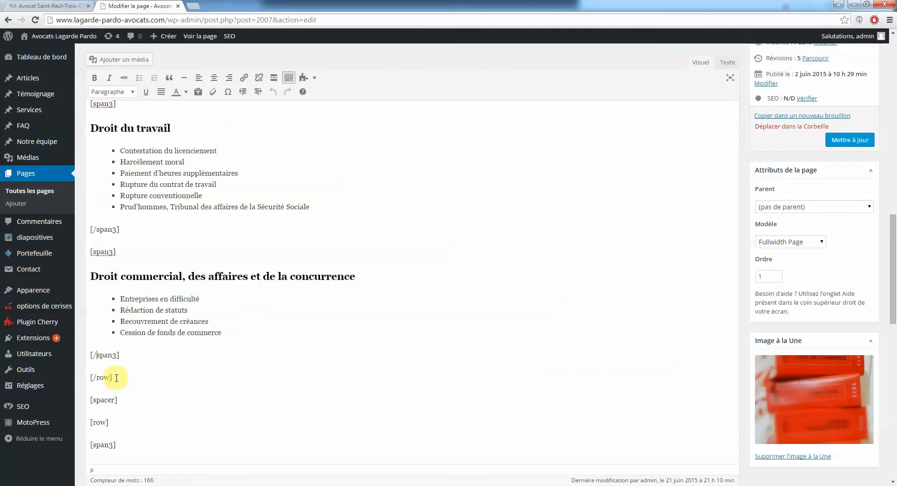
pyautogui.moveTo(112, 378); pyautogui.dragTo(90, 378)
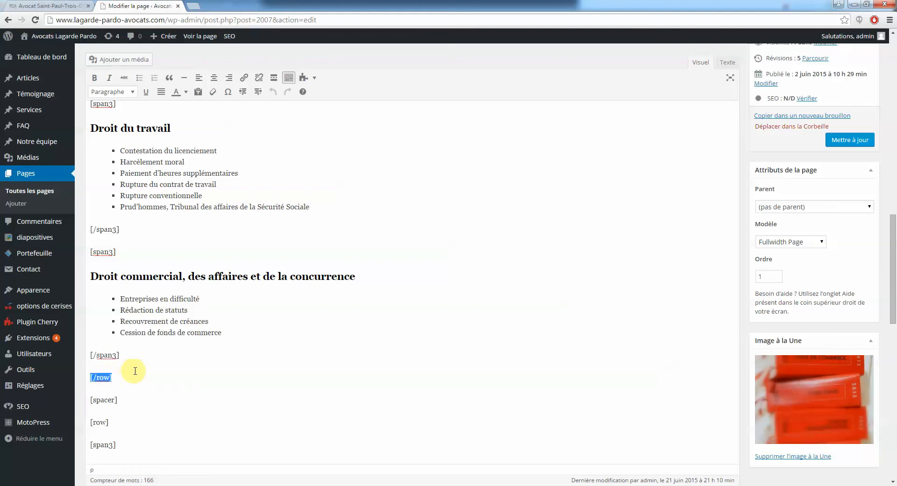
pyautogui.click(26, 5)
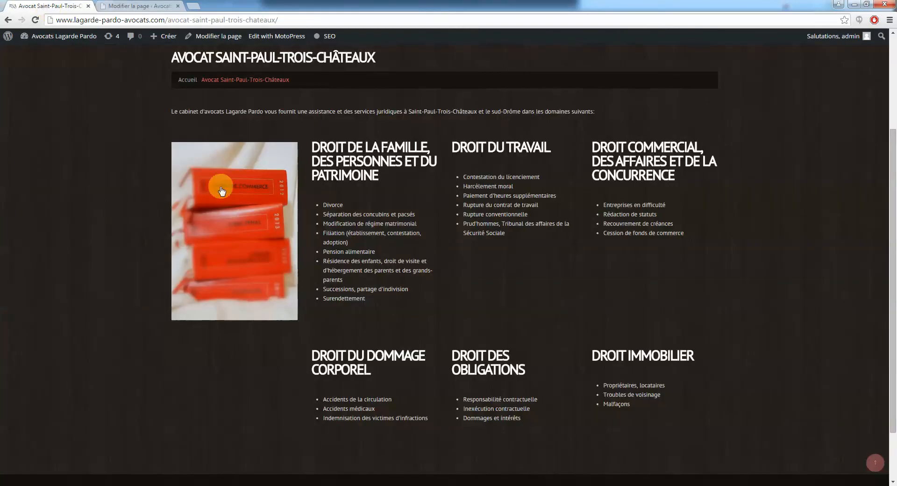
pyautogui.click(136, 7)
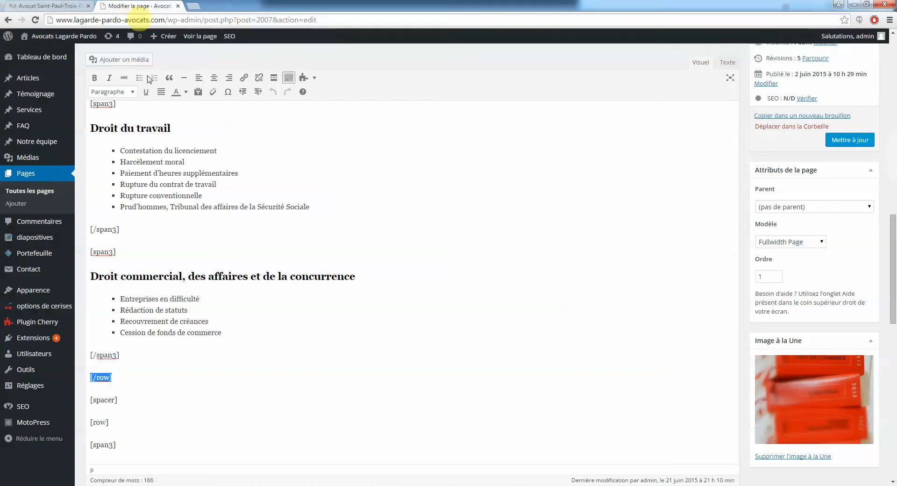
pyautogui.scroll(-1, 124, 326)
pyautogui.click(128, 355)
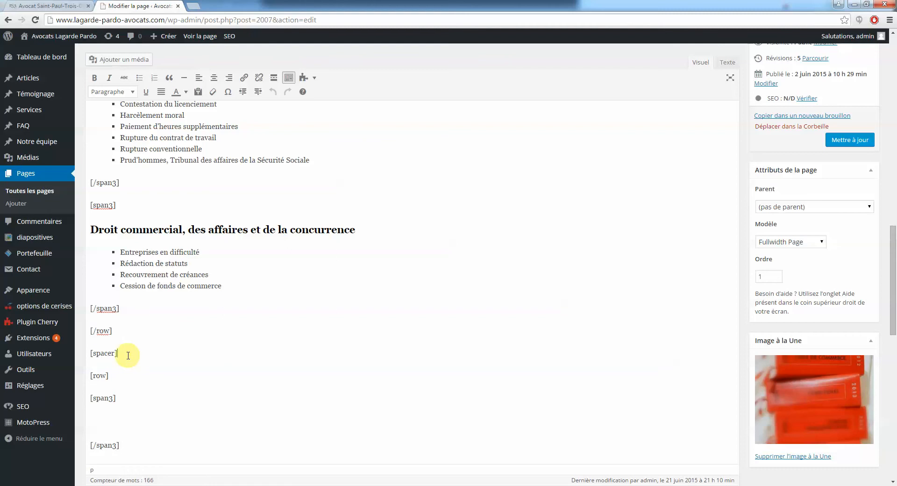
pyautogui.moveTo(102, 356); pyautogui.dragTo(91, 355)
pyautogui.scroll(-2, 140, 362)
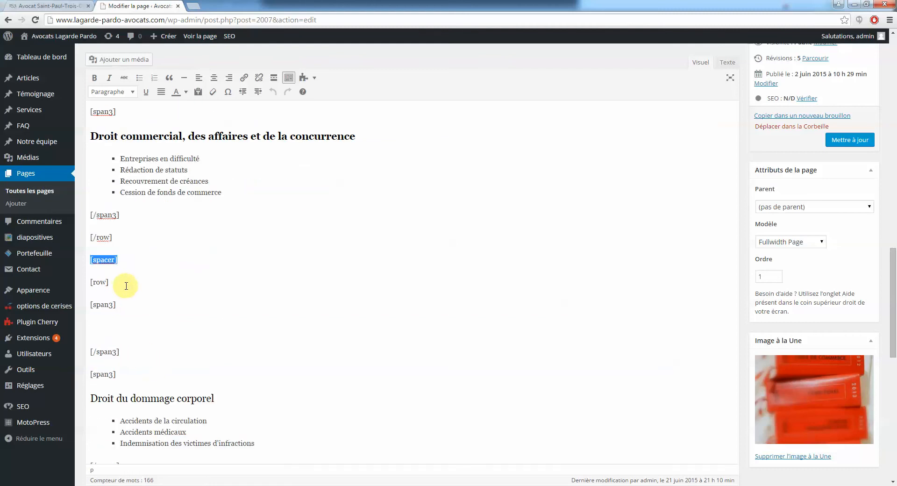
pyautogui.moveTo(115, 284); pyautogui.dragTo(88, 282)
pyautogui.click(101, 282)
pyautogui.click(112, 282)
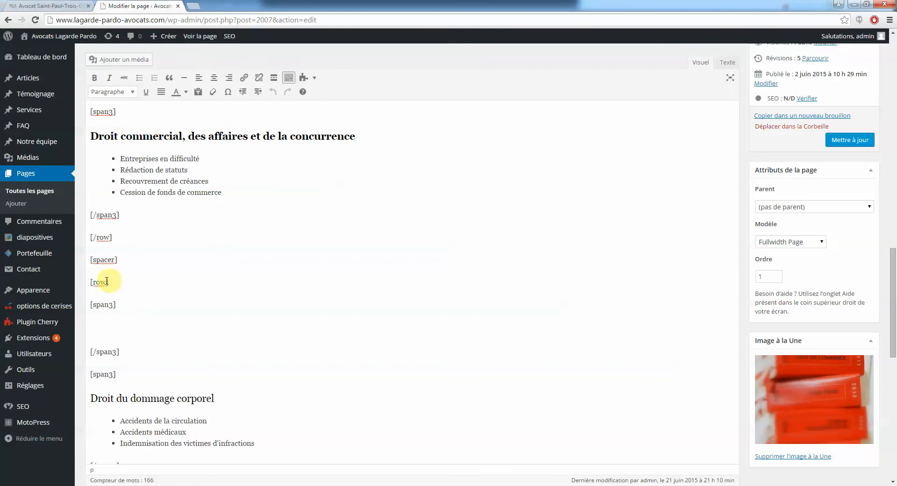
pyautogui.click(116, 328)
pyautogui.click(63, 5)
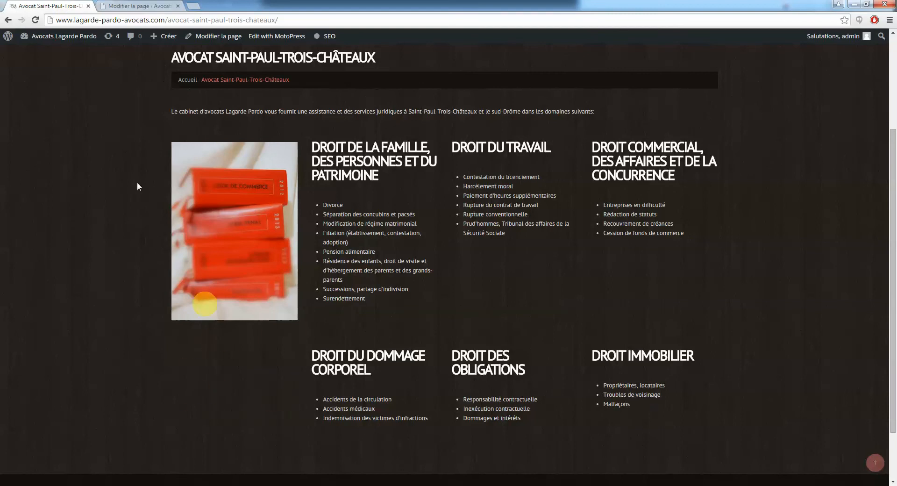
pyautogui.click(137, 6)
pyautogui.scroll(-1, 187, 241)
pyautogui.moveTo(116, 235); pyautogui.dragTo(53, 236)
pyautogui.moveTo(120, 326); pyautogui.dragTo(77, 352)
pyautogui.scroll(-5, 168, 410)
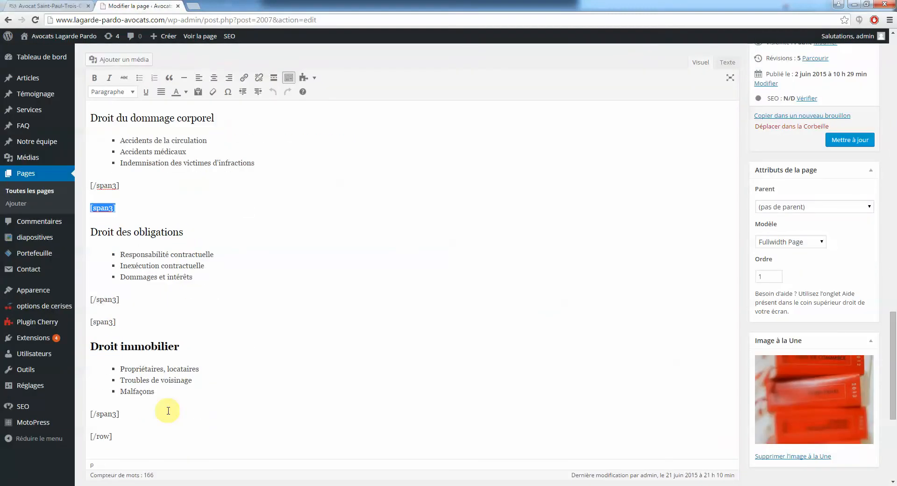
pyautogui.scroll(3, 197, 394)
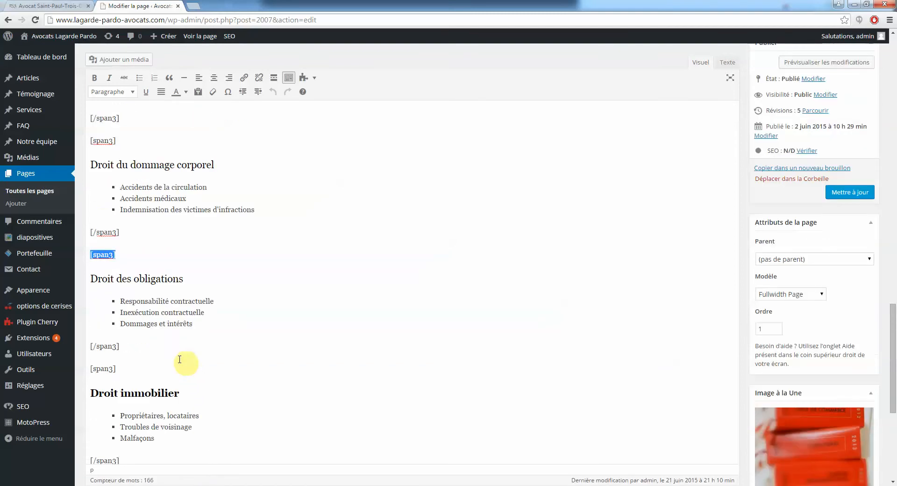
pyautogui.scroll(10, 145, 248)
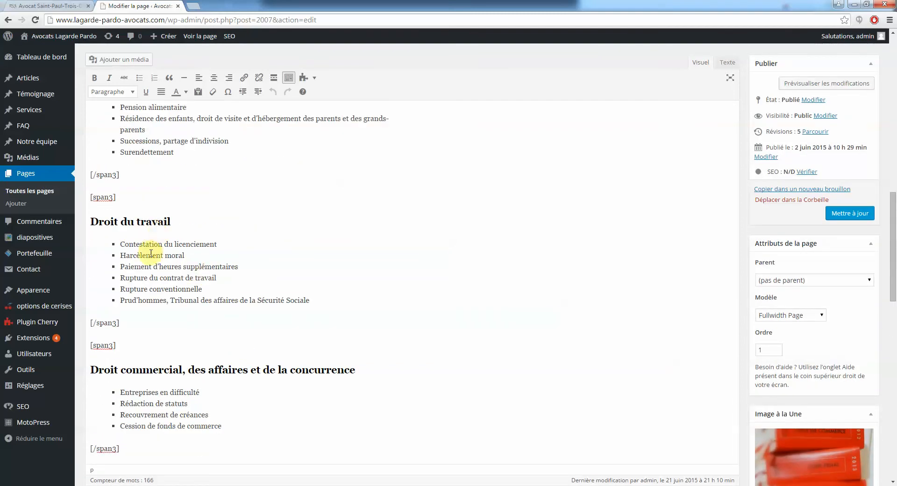
pyautogui.scroll(4, 174, 326)
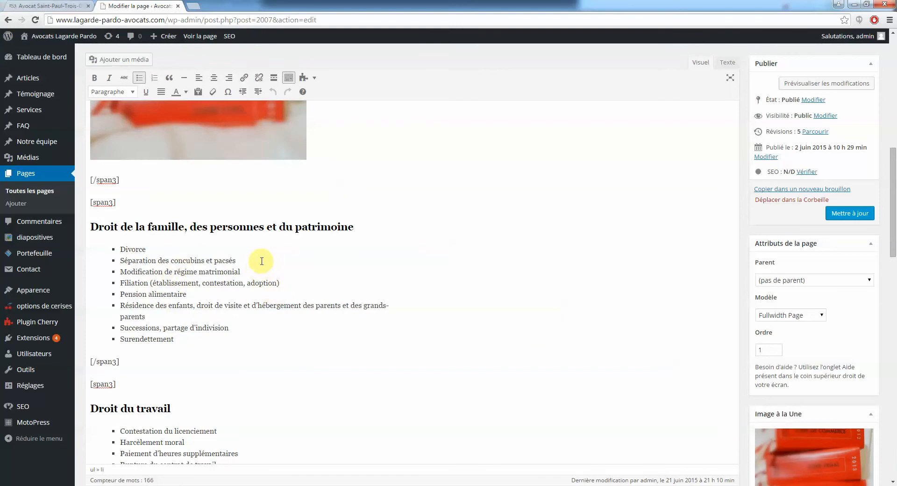
# Append 'ad a d.a,d aw daw' to the régime matrimonial item and add a 'dawdwadawdwadawd' bullet
pyautogui.click(283, 272)
pyautogui.write('ad a d.a,d aw daw[')
pyautogui.click(344, 265)
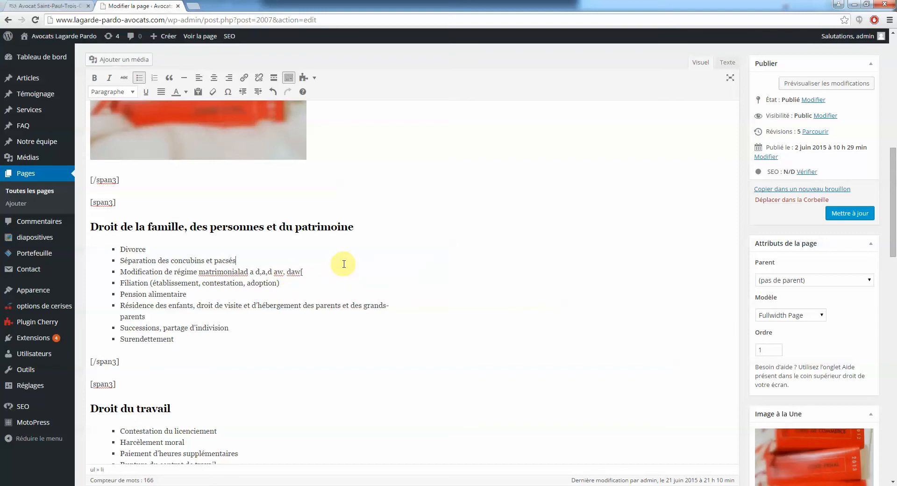
pyautogui.press('Return')
pyautogui.write('dawdwadawdwad')
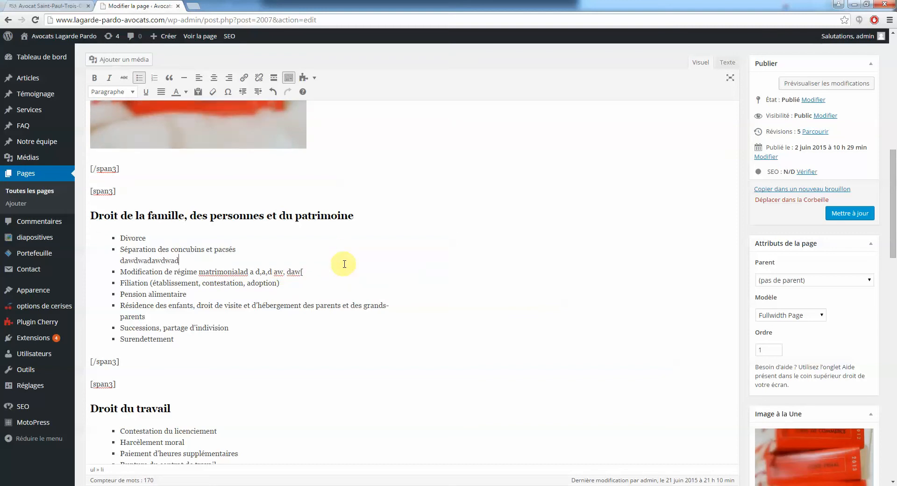
pyautogui.write('awd')
# Add 'dwadawdawd' and 'dwa' bullets, plus a line break followed by 'a'
pyautogui.press('Return')
pyautogui.write('dwadawdawd')
pyautogui.press('Return')
pyautogui.write('dwa')
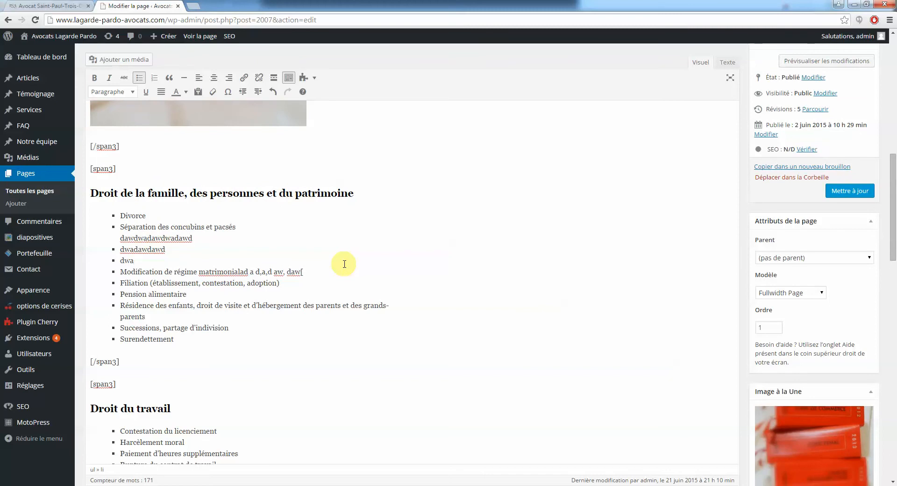
pyautogui.hotkey('shift', 'Return')
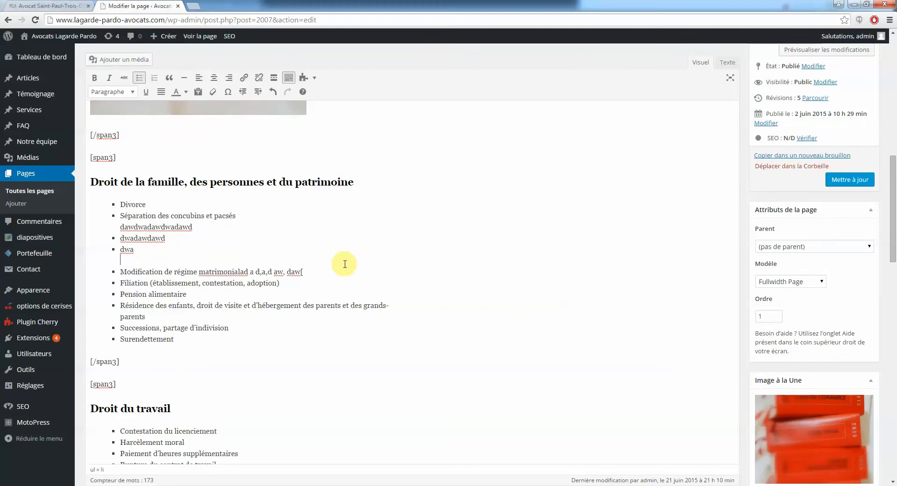
pyautogui.write('awdadwa')
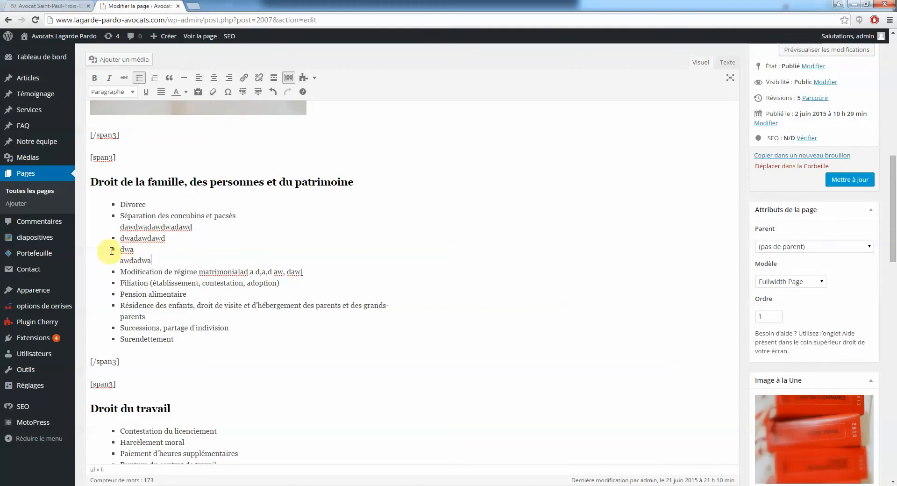
pyautogui.scroll(1, 174, 262)
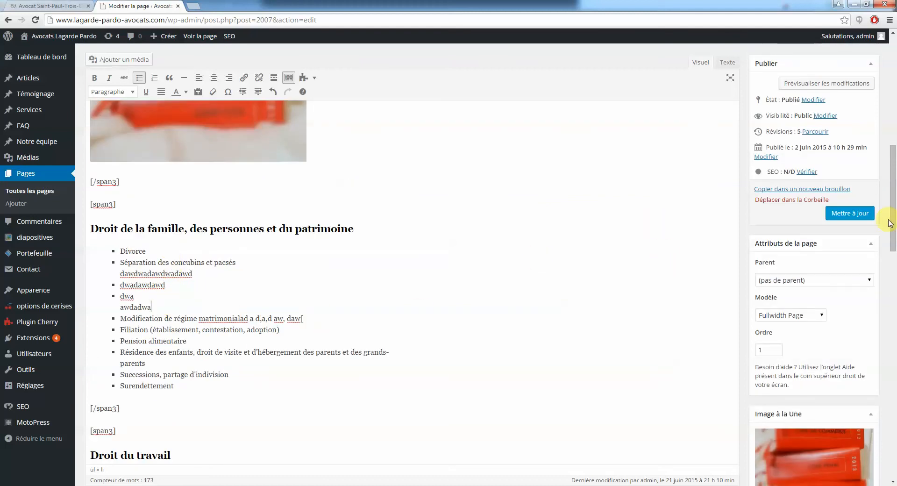
# Scroll the editor and place the cursor in the family-law and Droit du travail headings
pyautogui.moveTo(893, 221); pyautogui.dragTo(822, 252)
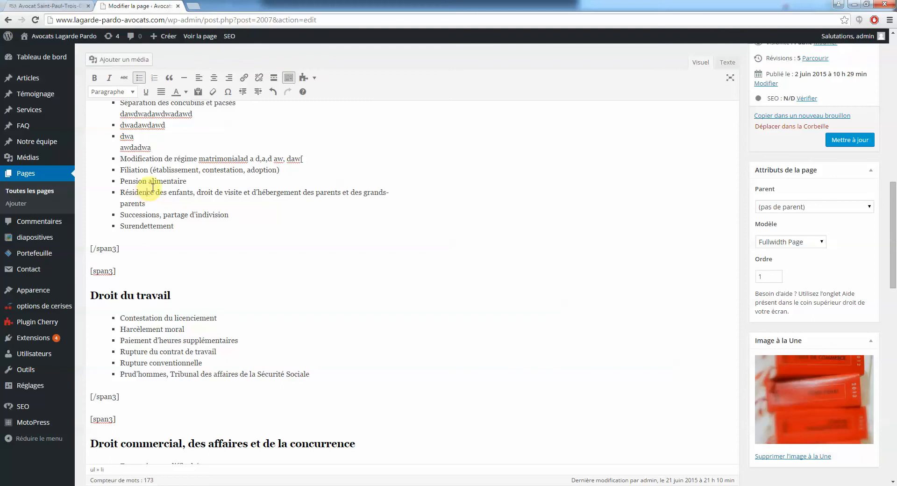
pyautogui.scroll(2, 151, 182)
pyautogui.scroll(1, 181, 236)
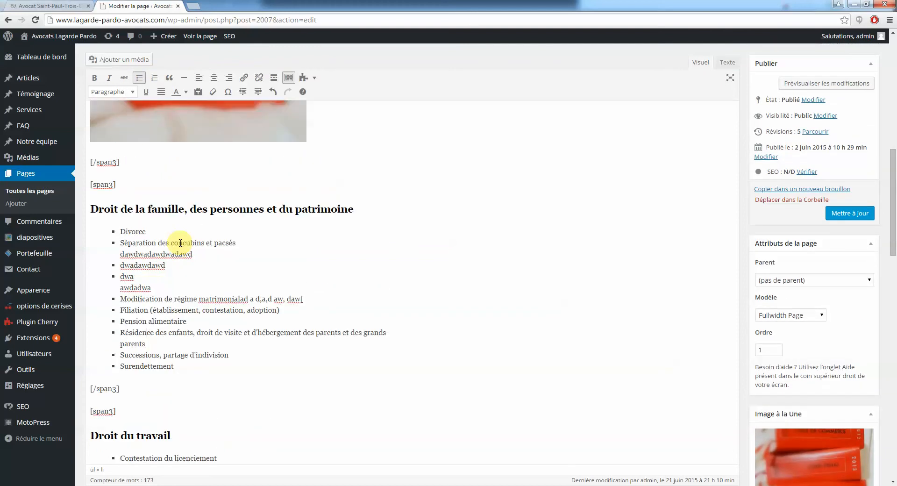
pyautogui.scroll(-3, 178, 276)
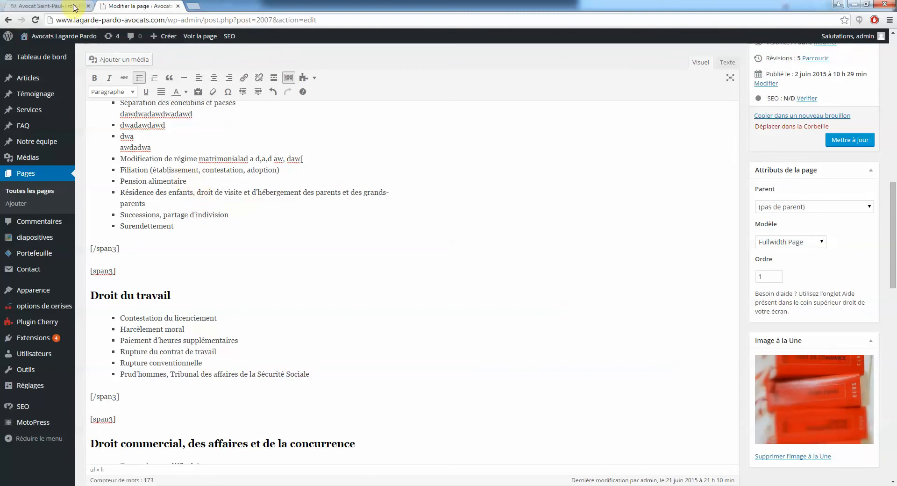
pyautogui.scroll(3, 216, 221)
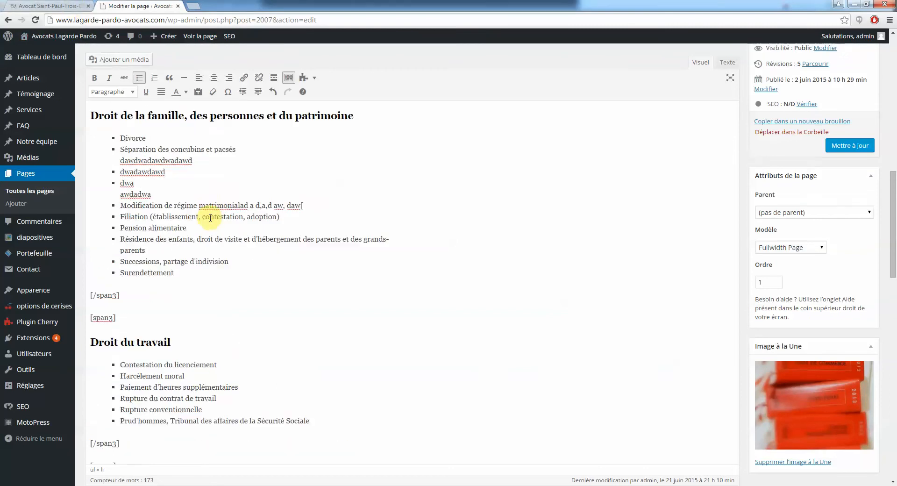
pyautogui.click(167, 160)
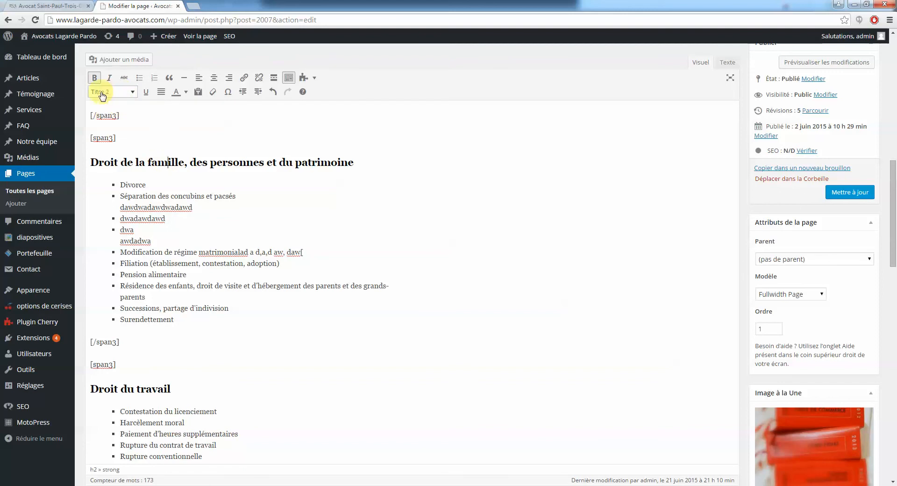
pyautogui.click(128, 391)
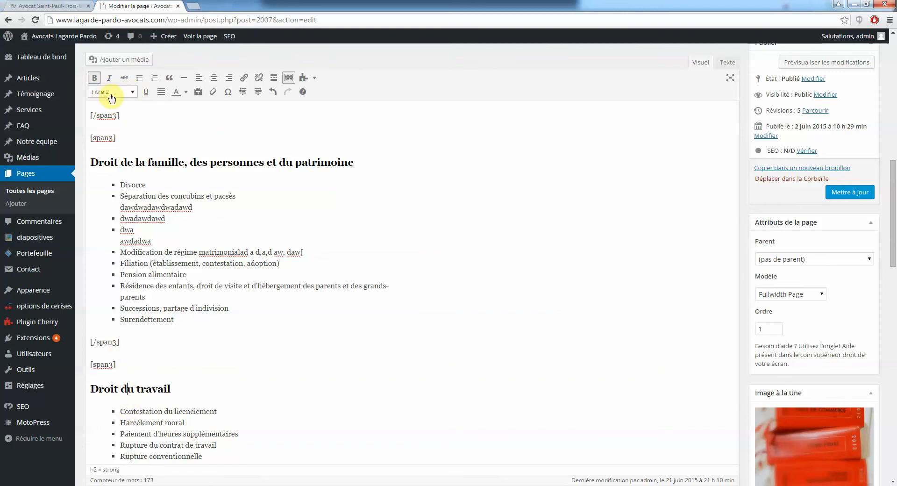
# Inspect the family-law heading on the live page, still without test lines, then return to the editor
pyautogui.click(55, 6)
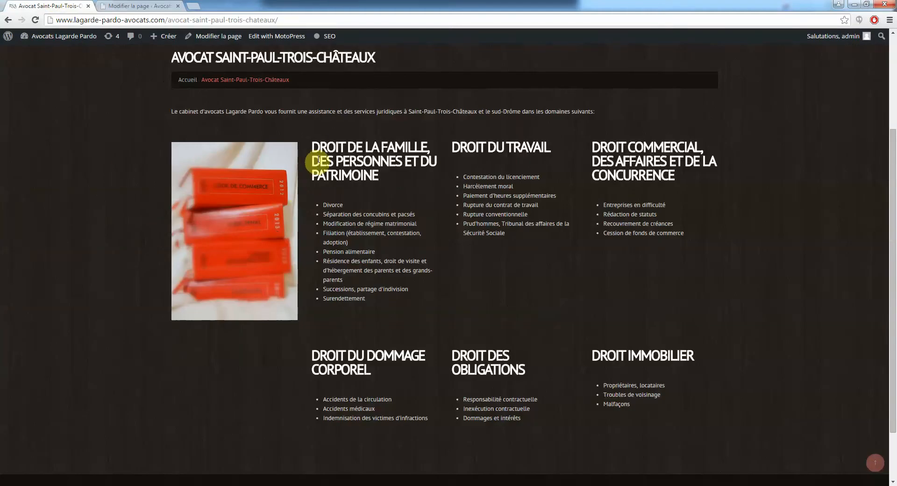
pyautogui.moveTo(313, 146); pyautogui.dragTo(377, 176)
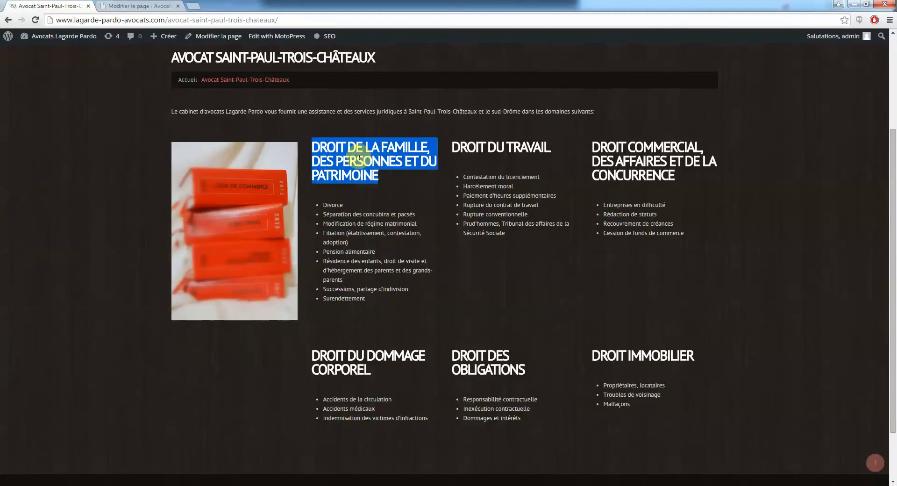
pyautogui.click(330, 144)
pyautogui.moveTo(328, 146); pyautogui.dragTo(351, 161)
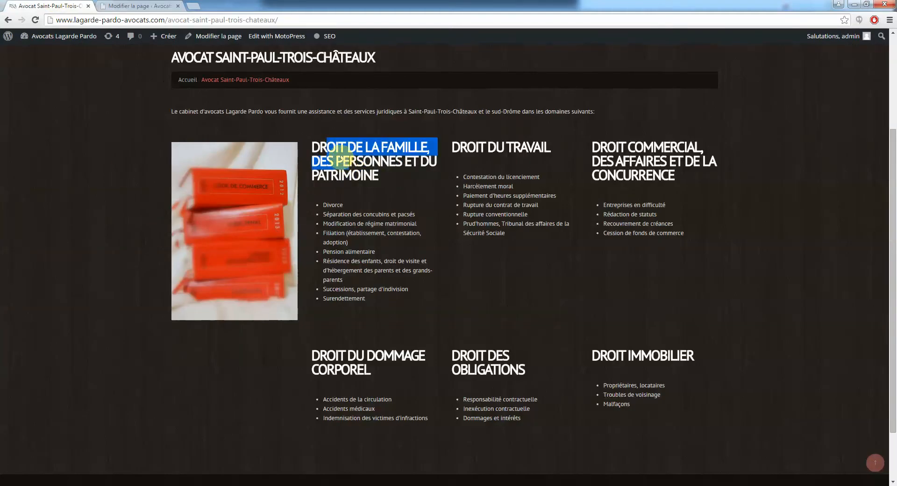
pyautogui.click(340, 156)
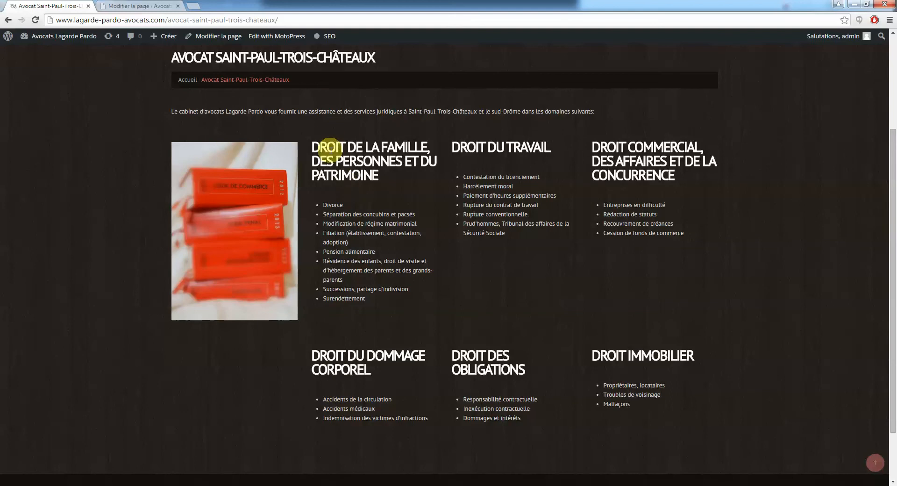
pyautogui.click(140, 6)
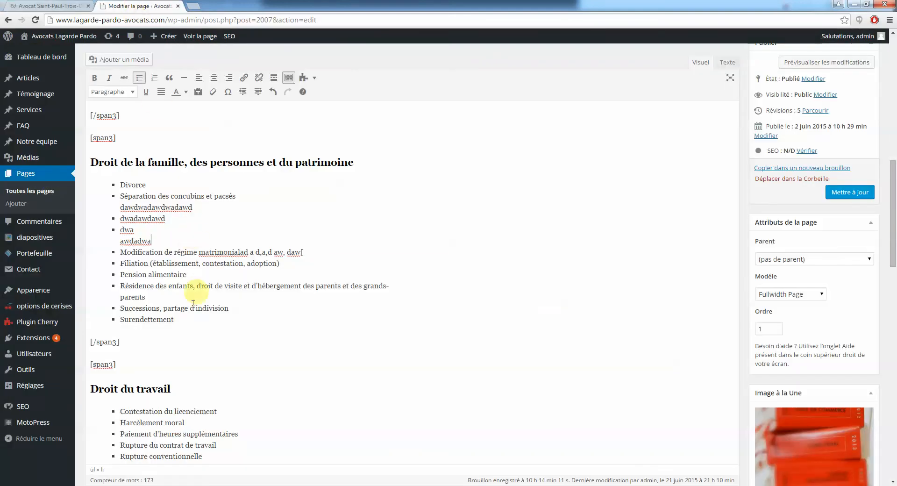
pyautogui.scroll(-4, 176, 388)
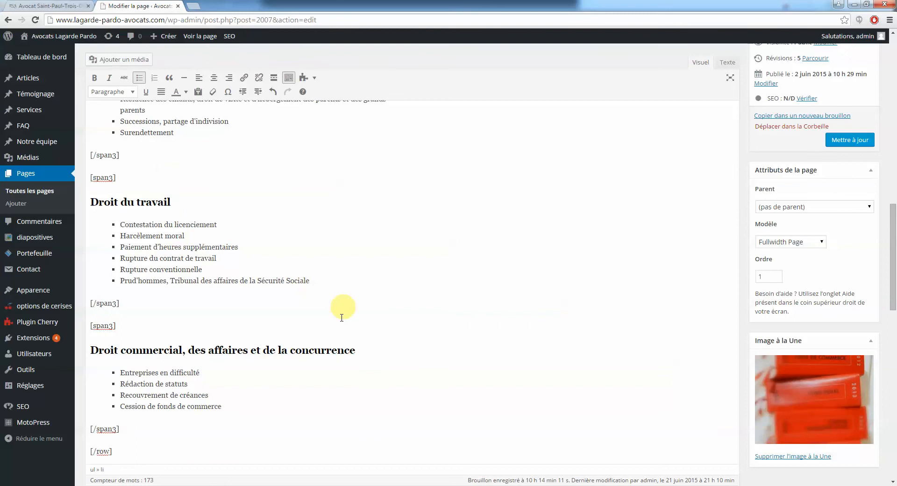
pyautogui.moveTo(355, 351); pyautogui.dragTo(75, 348)
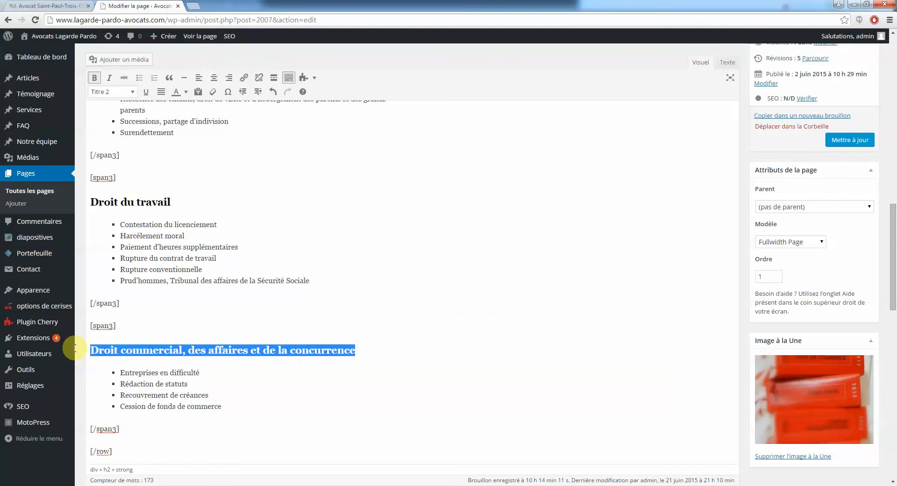
pyautogui.click(135, 95)
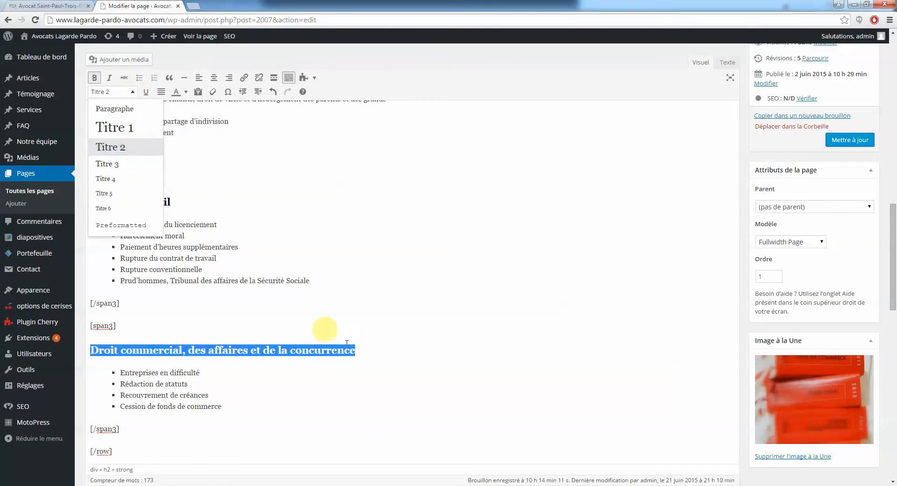
pyautogui.click(377, 366)
pyautogui.scroll(15, 389, 353)
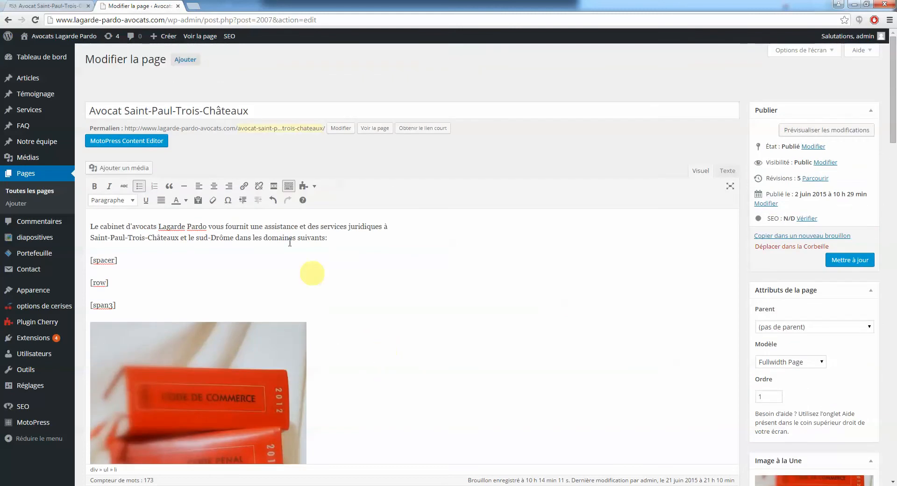
pyautogui.moveTo(271, 110); pyautogui.dragTo(22, 124)
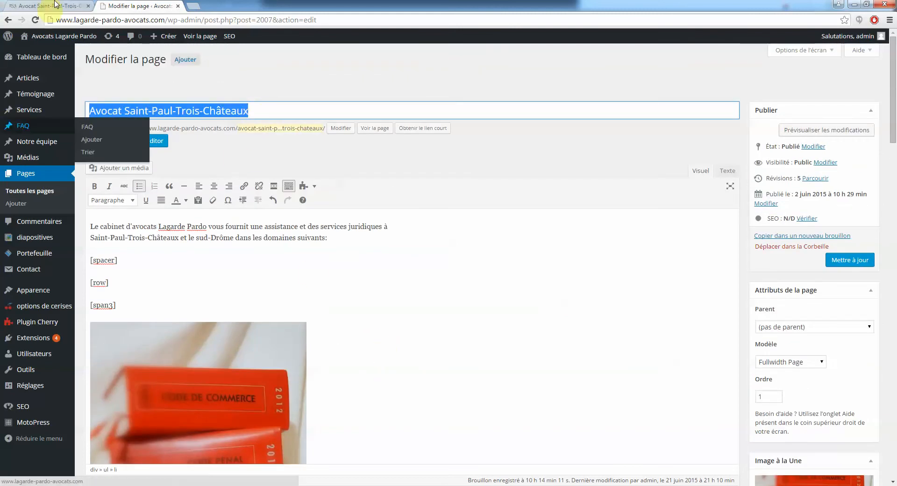
pyautogui.click(55, 6)
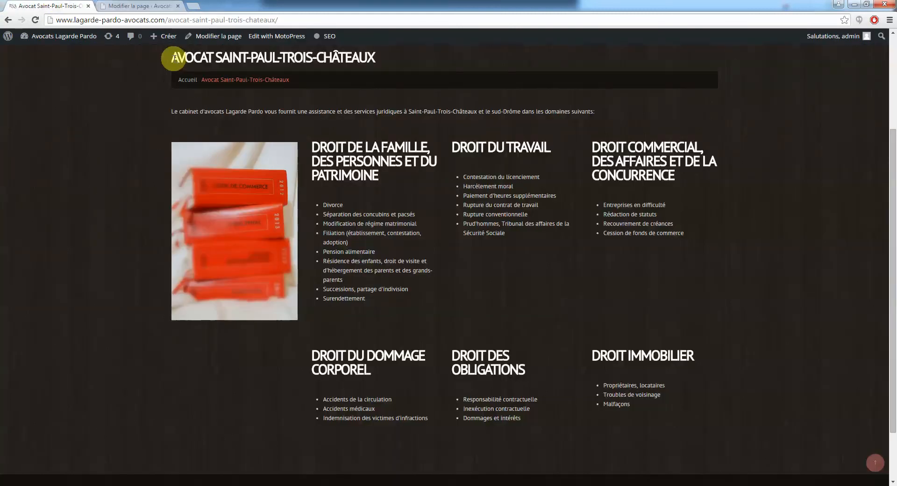
pyautogui.moveTo(174, 57); pyautogui.dragTo(368, 58)
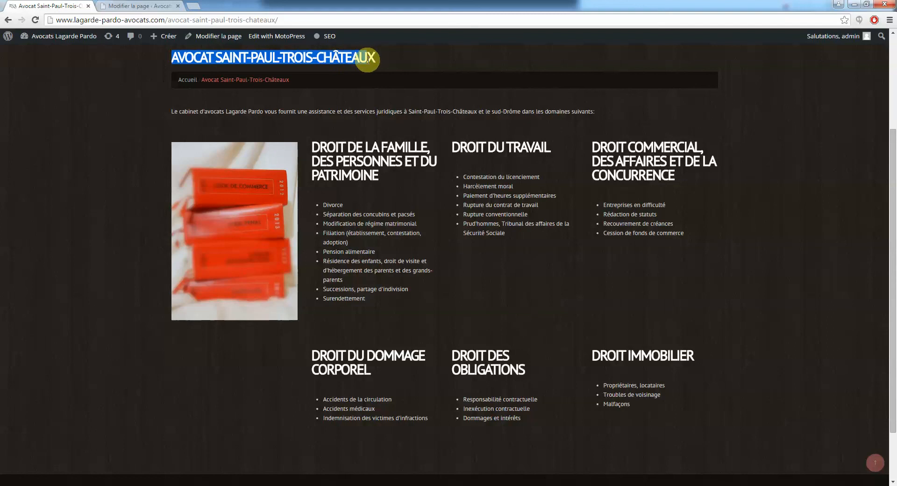
pyautogui.click(74, 148)
pyautogui.scroll(2, 126, 261)
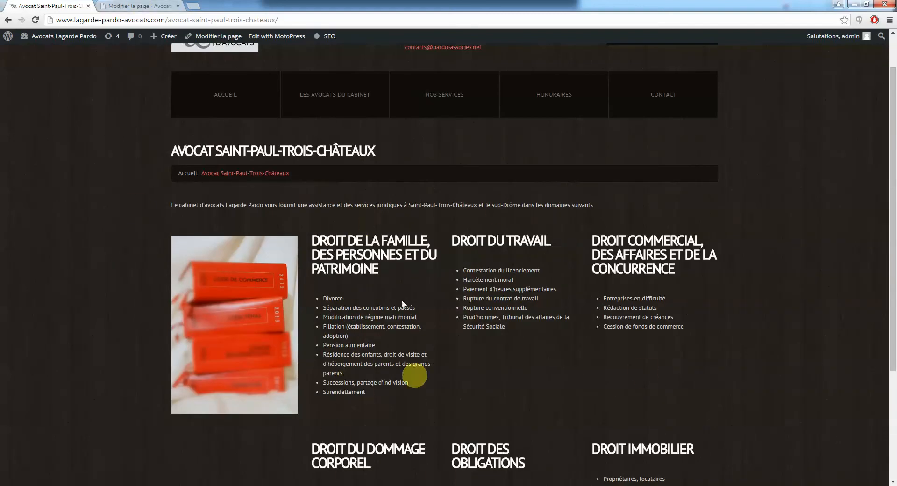
pyautogui.click(140, 6)
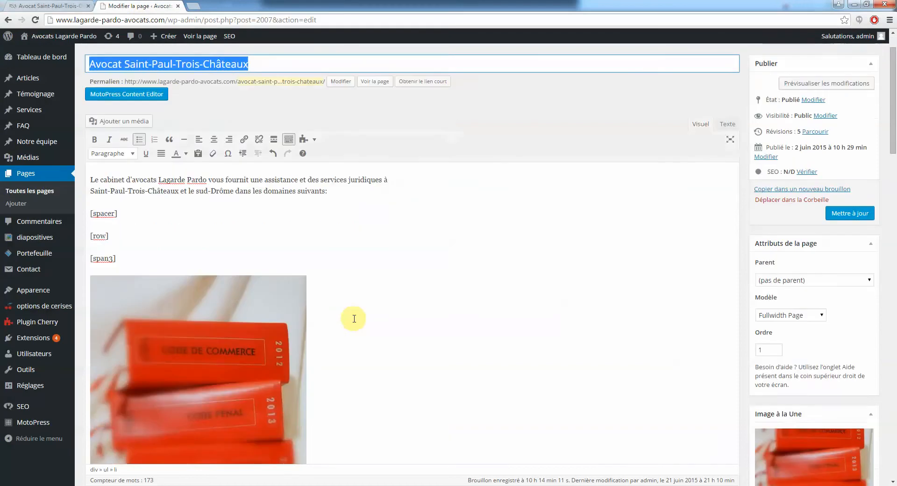
# Delete the red-book photo from the first [span3] column, leaving an empty line
pyautogui.scroll(-3, 354, 319)
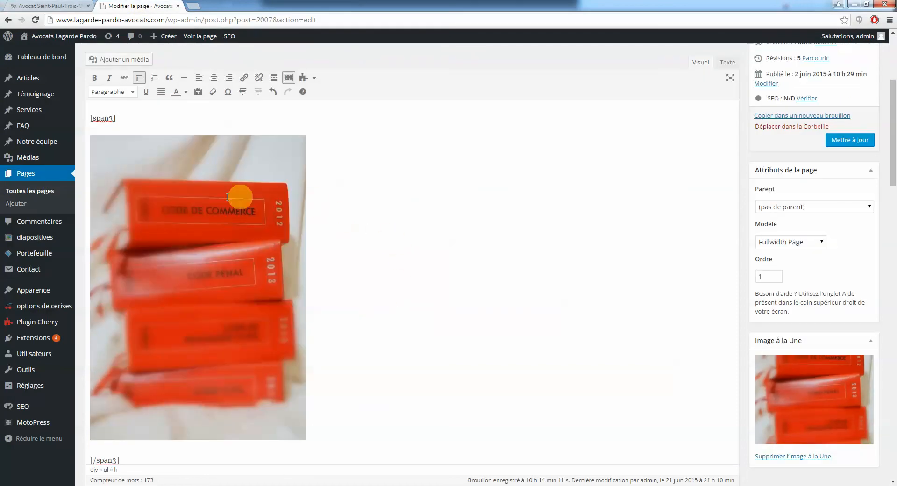
pyautogui.click(211, 278)
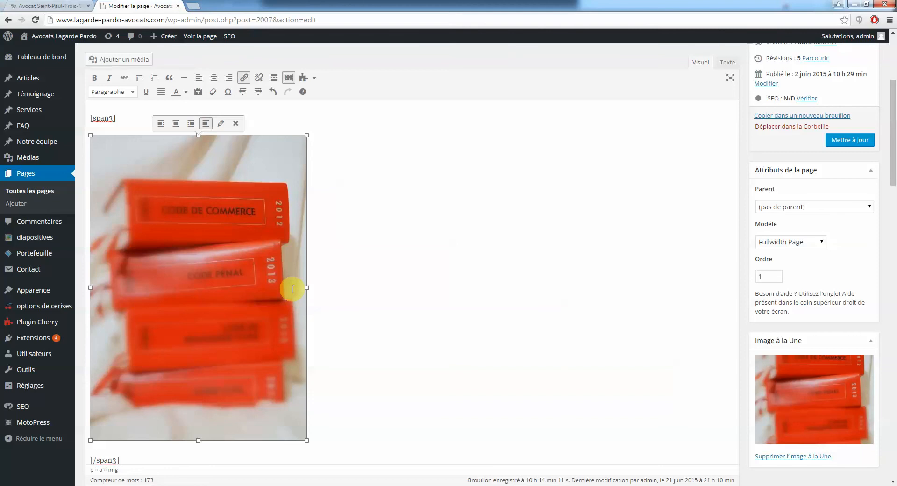
pyautogui.press('Delete')
pyautogui.scroll(2, 293, 289)
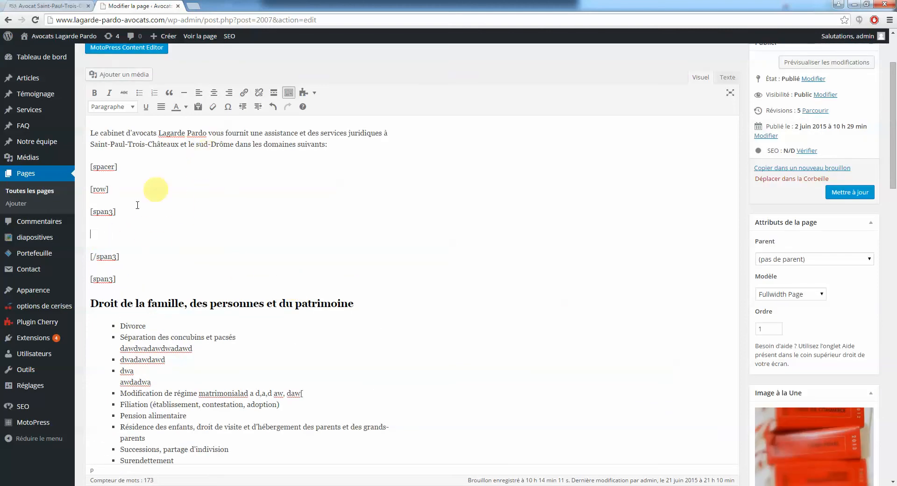
pyautogui.click(117, 78)
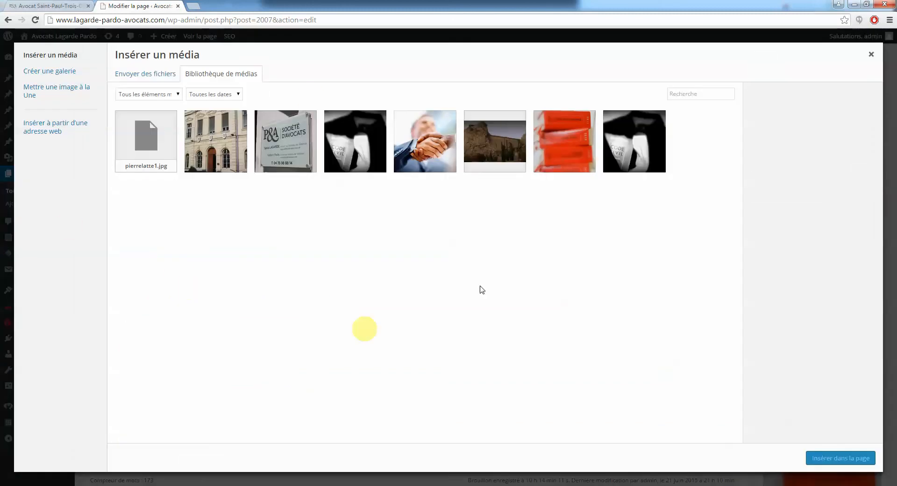
# Pick the red-book image, check the live page, and reopen the media library
pyautogui.click(566, 142)
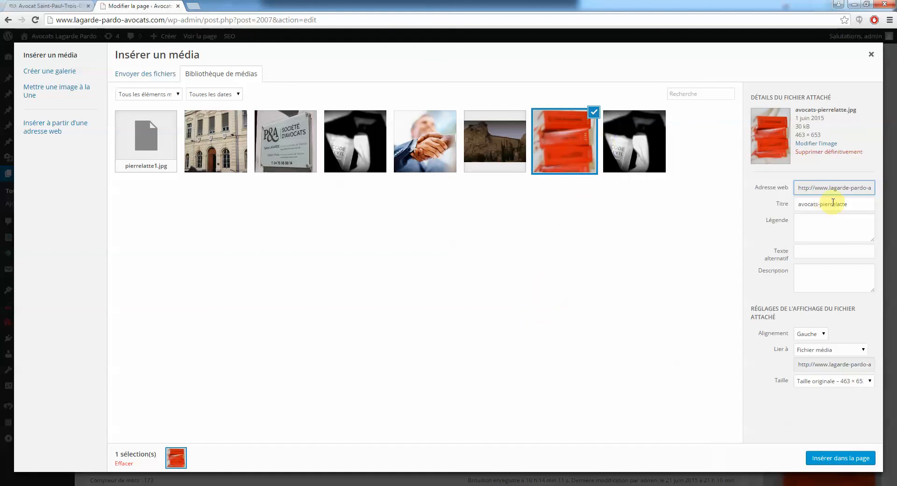
pyautogui.click(871, 54)
pyautogui.click(56, 6)
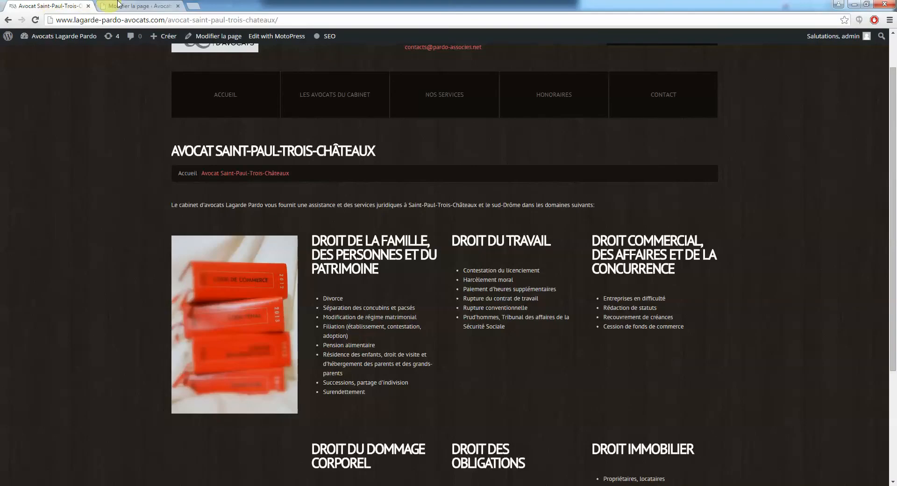
pyautogui.click(120, 5)
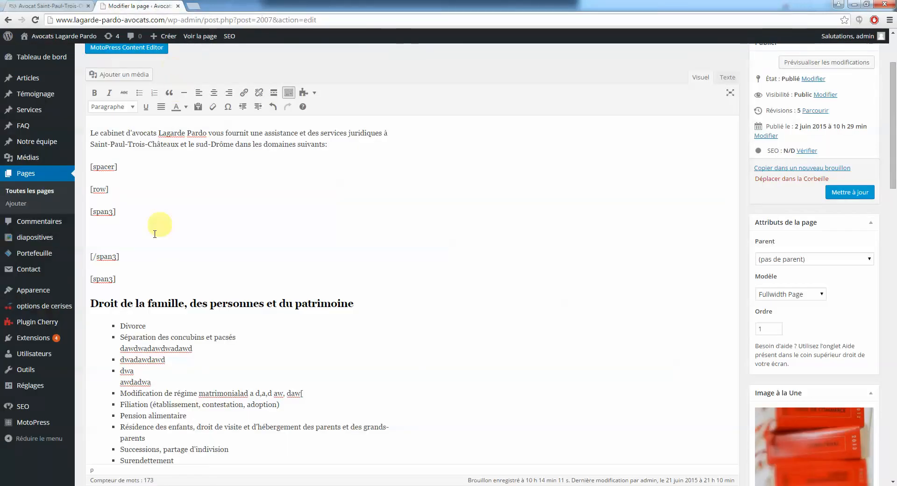
pyautogui.click(135, 75)
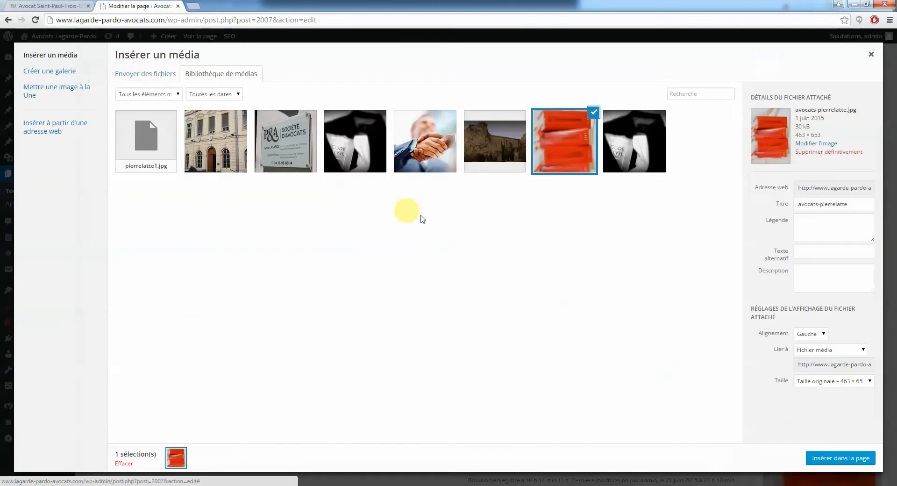
# Set the image's title and alt text to 'Avocats Saint Paul Trois Chateaux'
pyautogui.moveTo(844, 204); pyautogui.dragTo(795, 218)
pyautogui.tripleClick(828, 200)
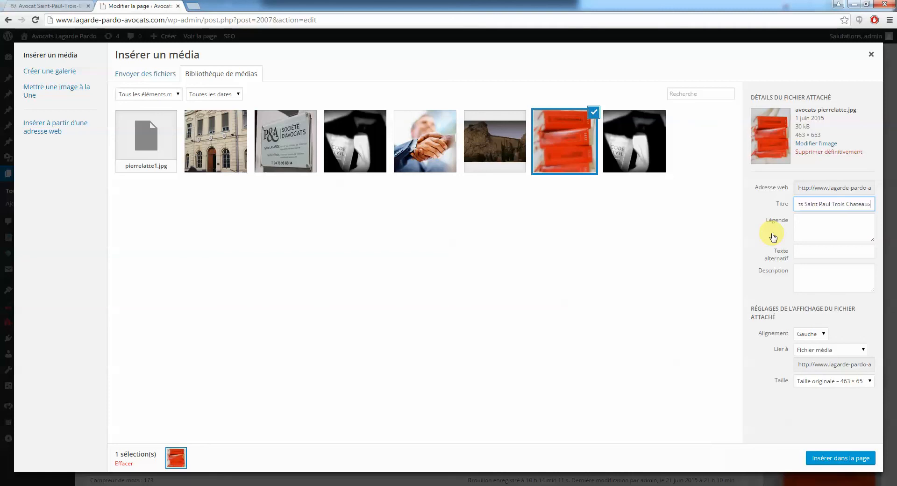
pyautogui.hotkey('ctrl', 'a')
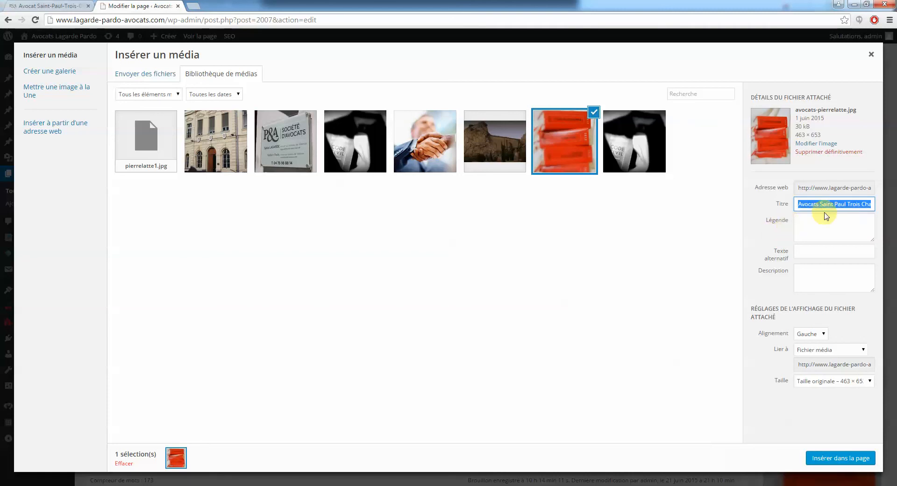
pyautogui.click(808, 254)
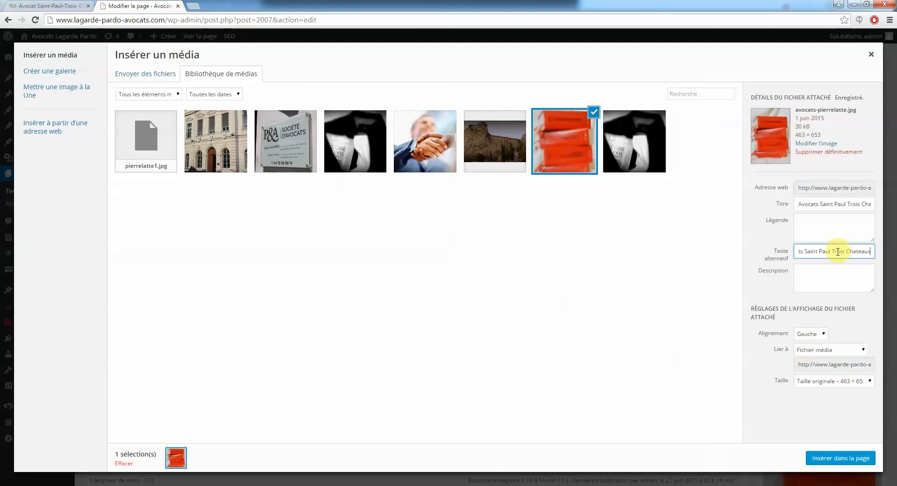
pyautogui.moveTo(830, 252); pyautogui.dragTo(756, 256)
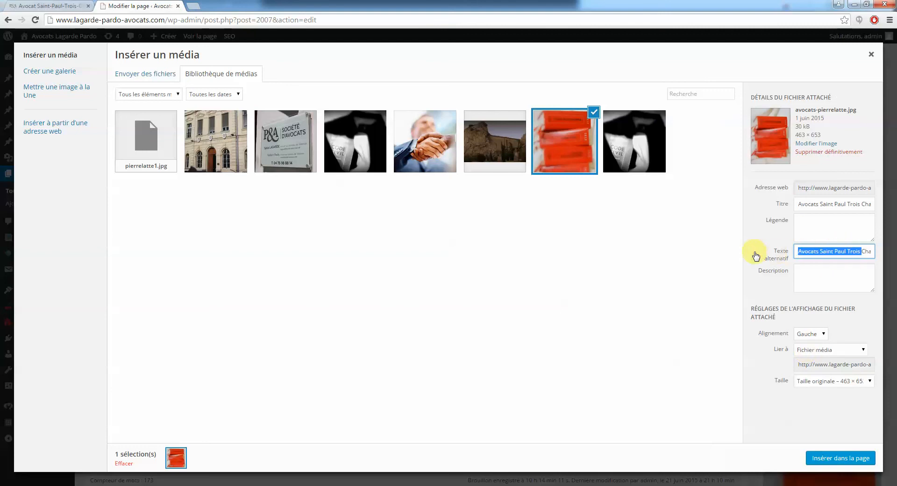
pyautogui.moveTo(839, 252); pyautogui.dragTo(891, 254)
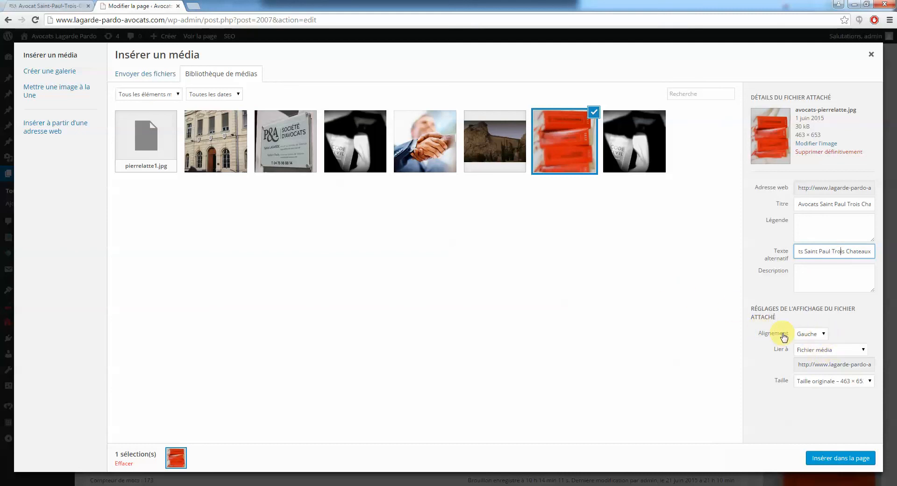
# Choose Miniature 150 × 150 size and insert the image into the page
pyautogui.click(858, 386)
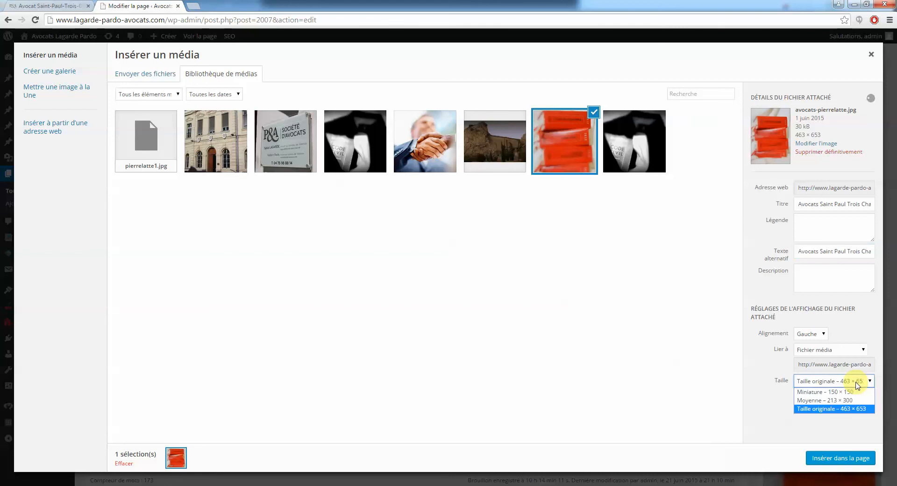
pyautogui.click(840, 410)
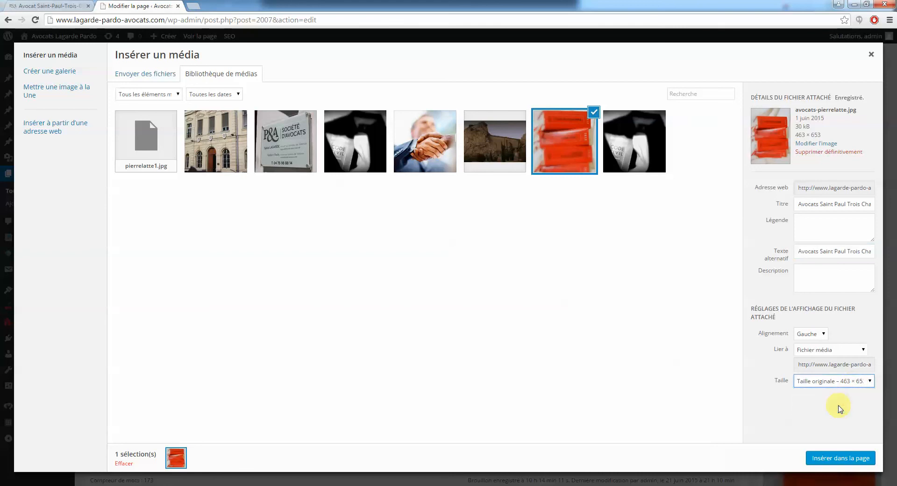
pyautogui.click(829, 381)
pyautogui.click(832, 393)
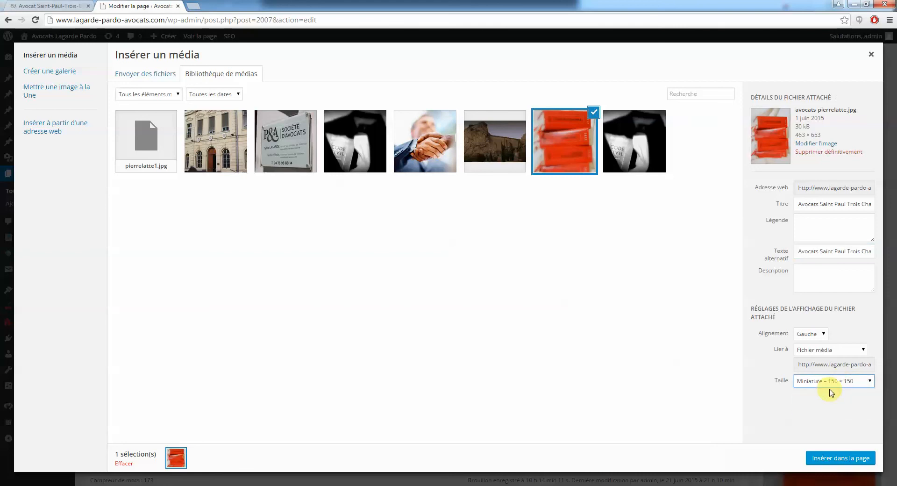
pyautogui.click(849, 463)
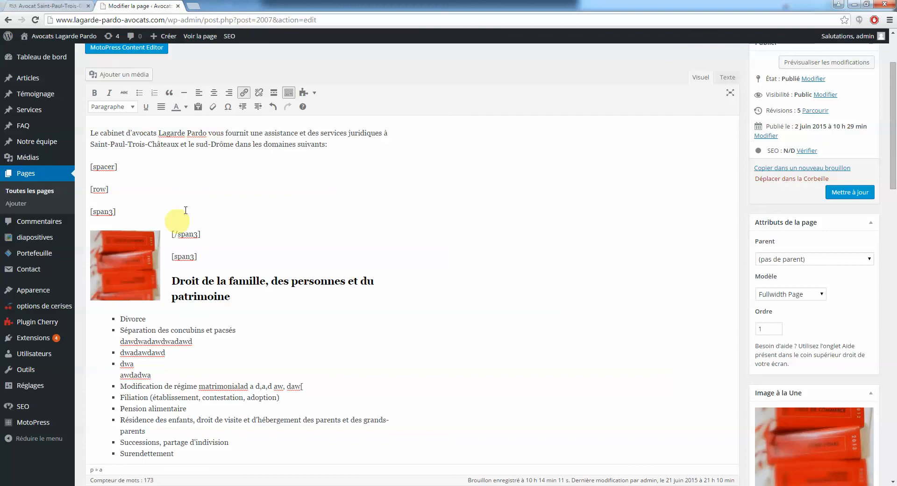
pyautogui.click(844, 197)
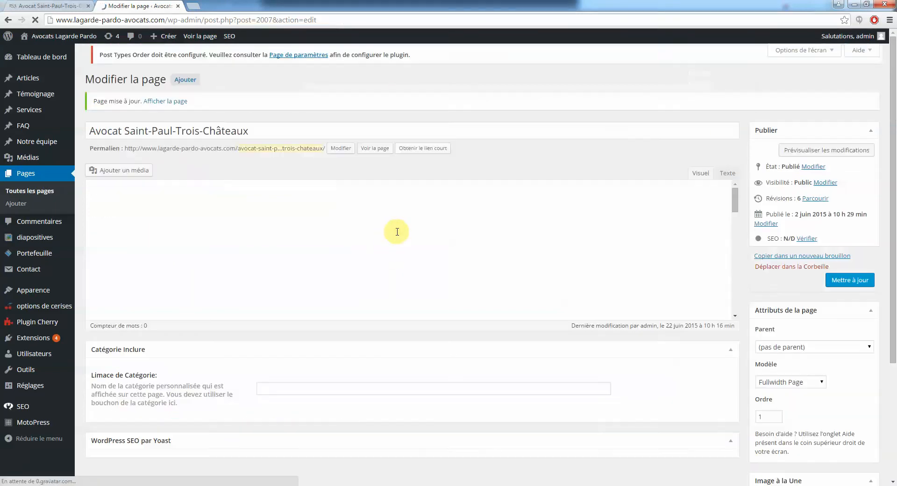
pyautogui.click(55, 4)
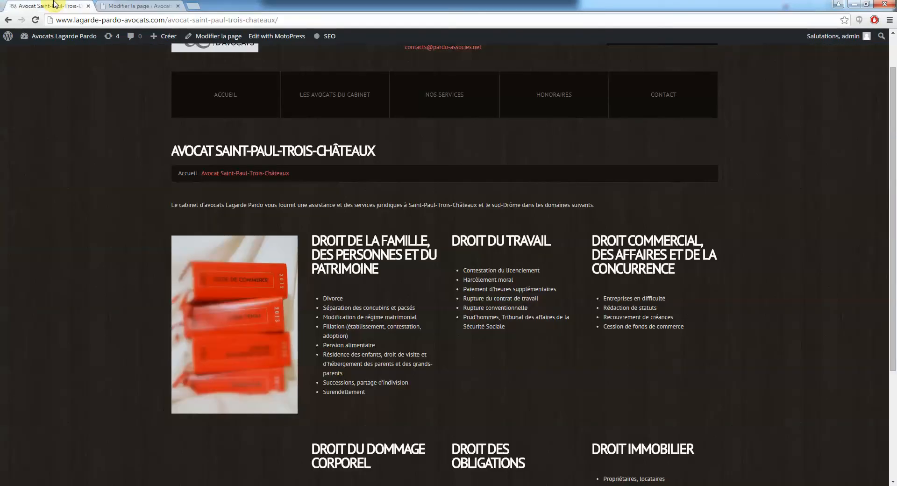
pyautogui.click(35, 20)
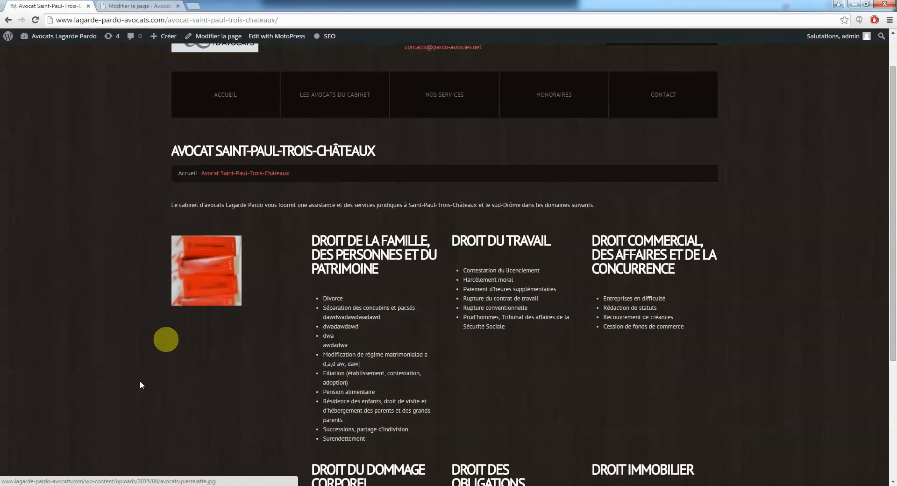
pyautogui.scroll(-5, 131, 385)
pyautogui.scroll(4, 130, 385)
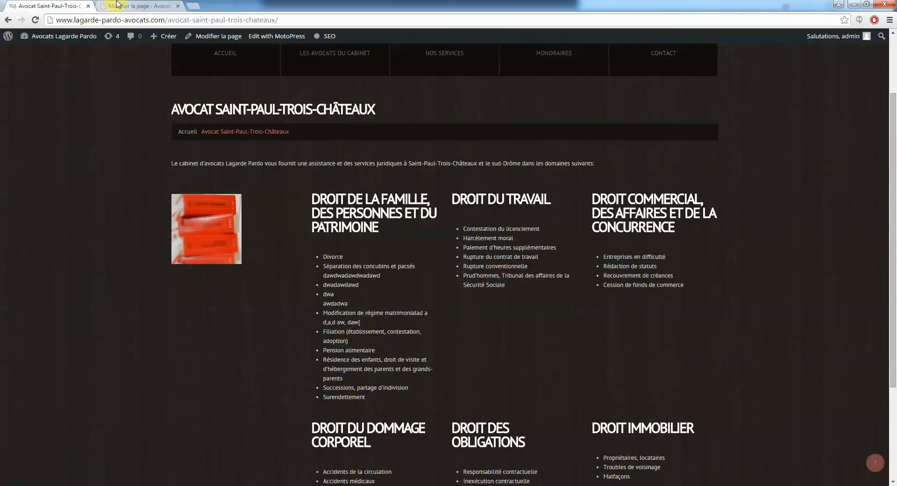
pyautogui.click(136, 6)
pyautogui.click(132, 374)
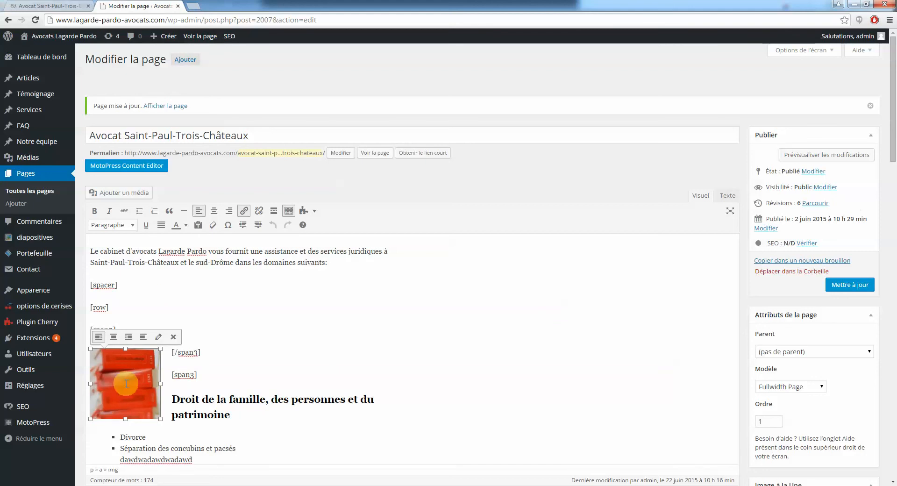
# Change the image size to Taille originale 463 × 653 and update the page
pyautogui.click(160, 339)
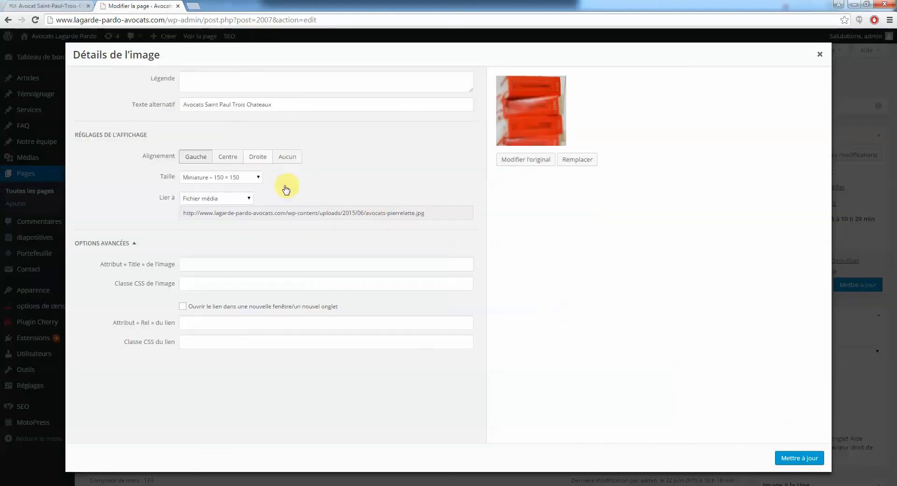
pyautogui.click(248, 182)
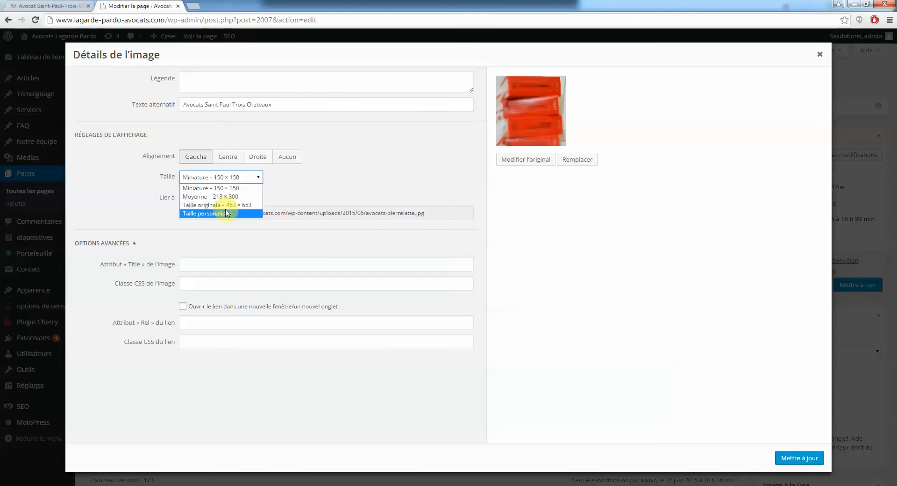
pyautogui.click(224, 208)
pyautogui.click(799, 458)
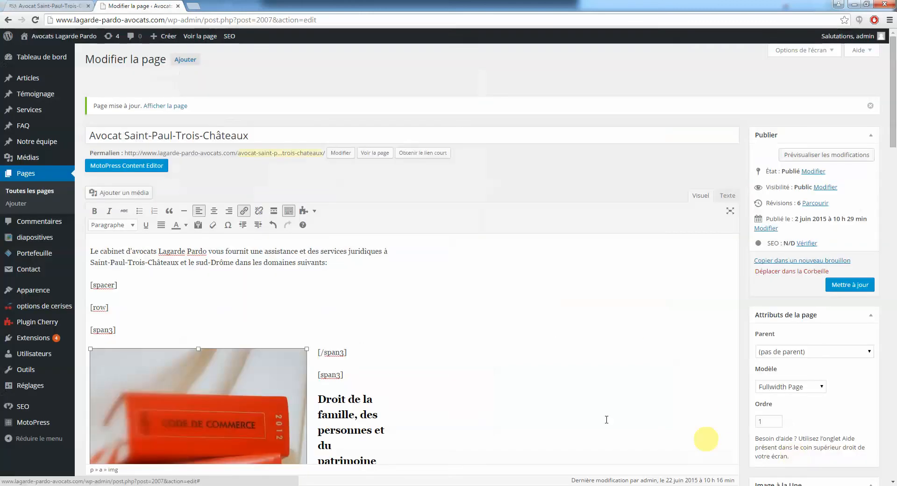
pyautogui.click(856, 286)
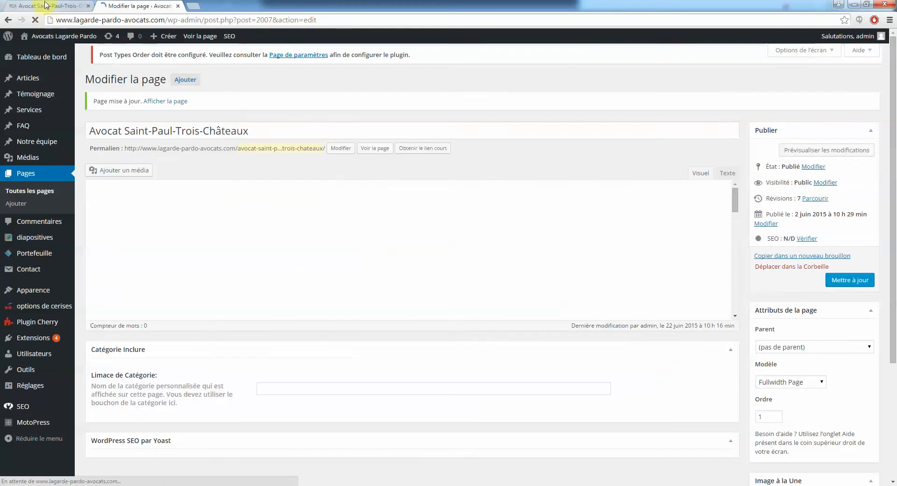
# Reload the live page to confirm the large red-book photo, comparing it with the editor
pyautogui.click(46, 4)
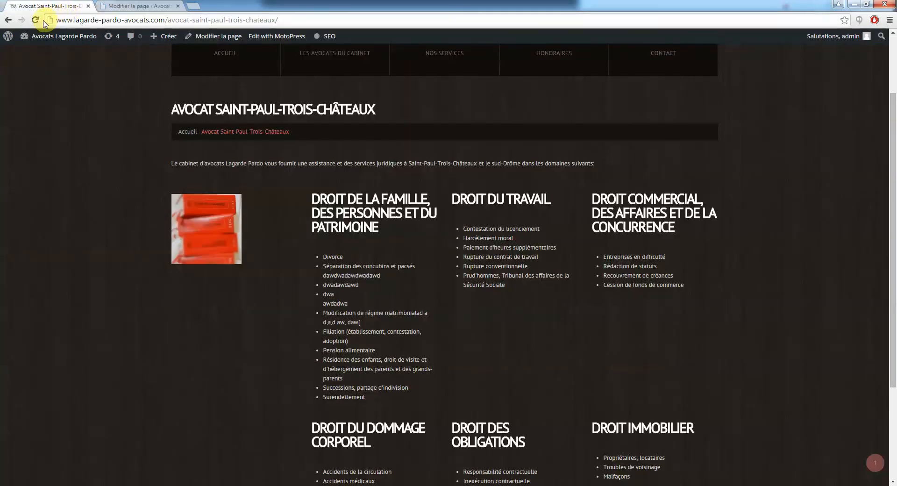
pyautogui.click(35, 20)
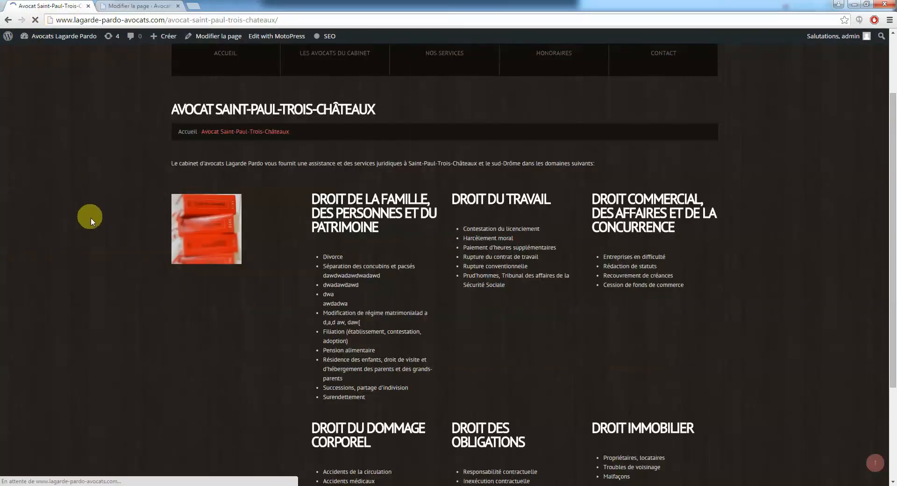
pyautogui.scroll(-3, 108, 272)
pyautogui.scroll(5, 107, 271)
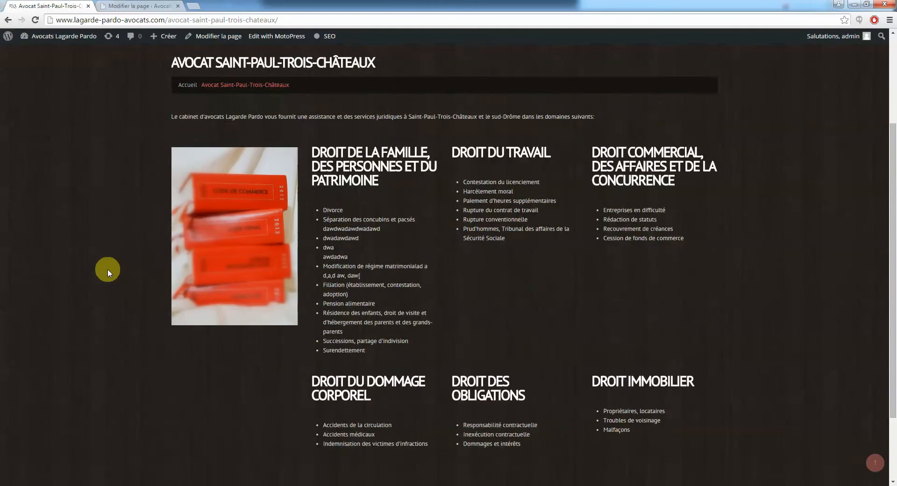
pyautogui.click(152, 6)
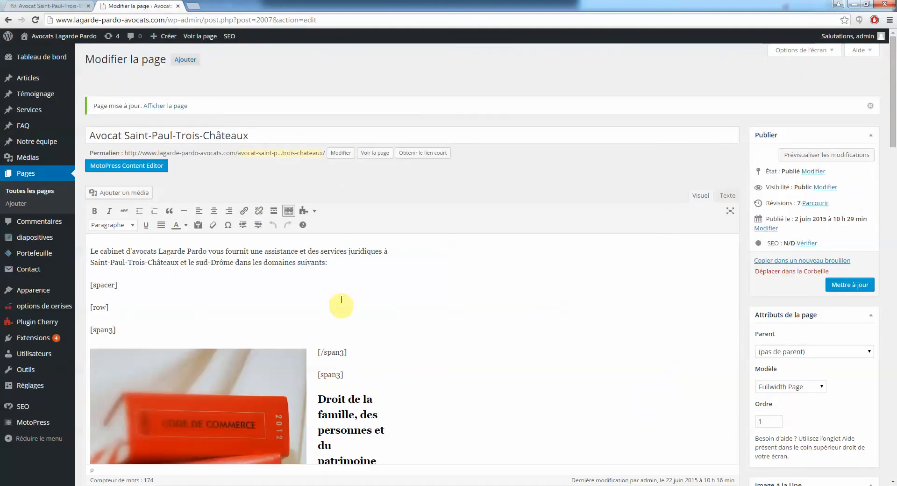
pyautogui.scroll(-3, 350, 295)
pyautogui.scroll(3, 353, 290)
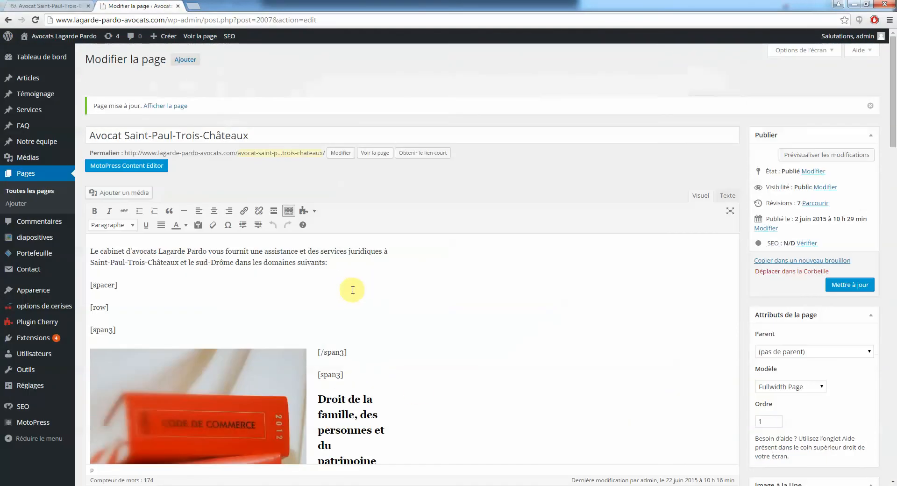
pyautogui.click(51, 6)
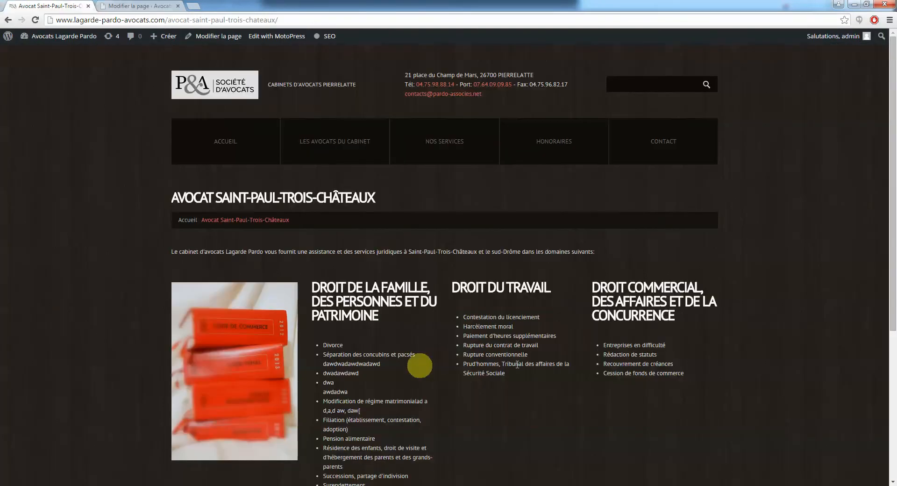
pyautogui.click(159, 6)
pyautogui.scroll(-8, 440, 397)
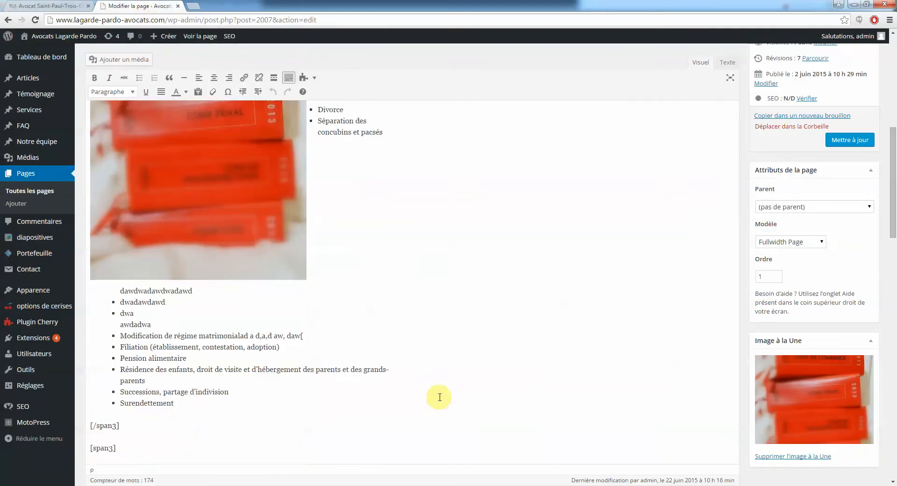
pyautogui.scroll(-4, 439, 397)
pyautogui.scroll(12, 440, 398)
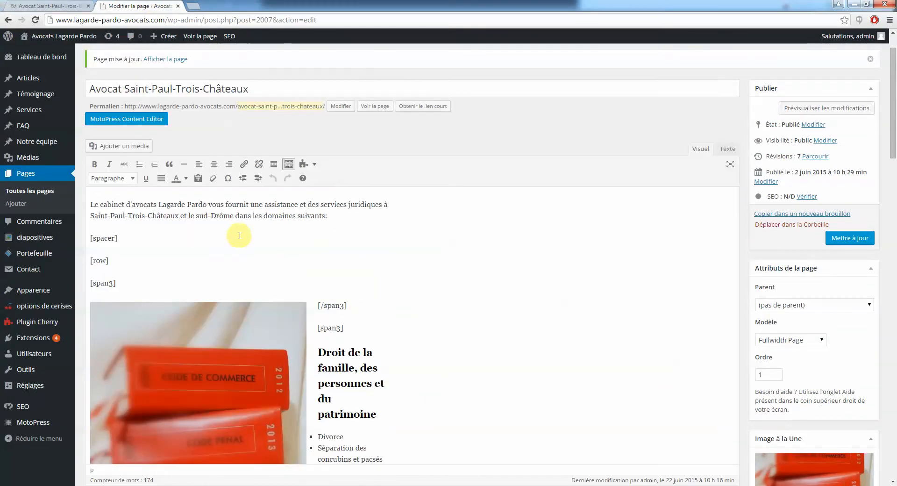
# Select 'sud-Drôme dans' in the intro and start a link, first choosing the Avocat Nyons page
pyautogui.moveTo(197, 217); pyautogui.dragTo(252, 217)
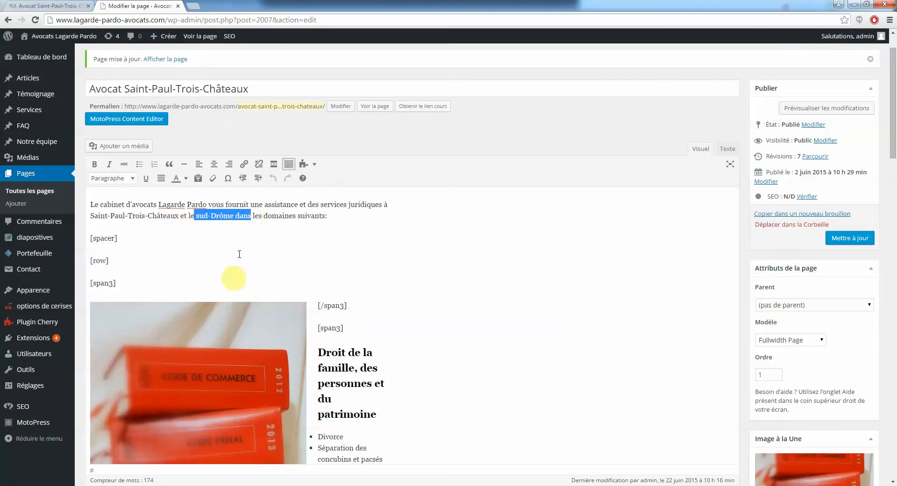
pyautogui.click(245, 165)
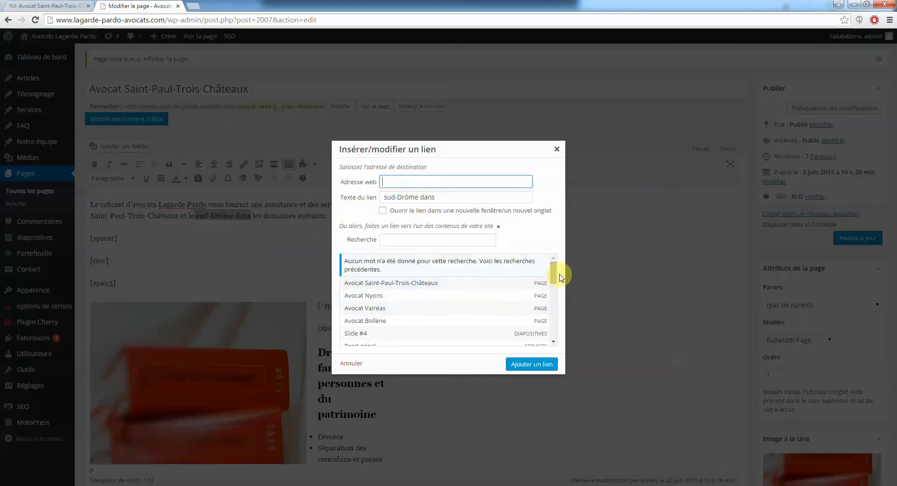
pyautogui.moveTo(554, 271); pyautogui.dragTo(554, 280)
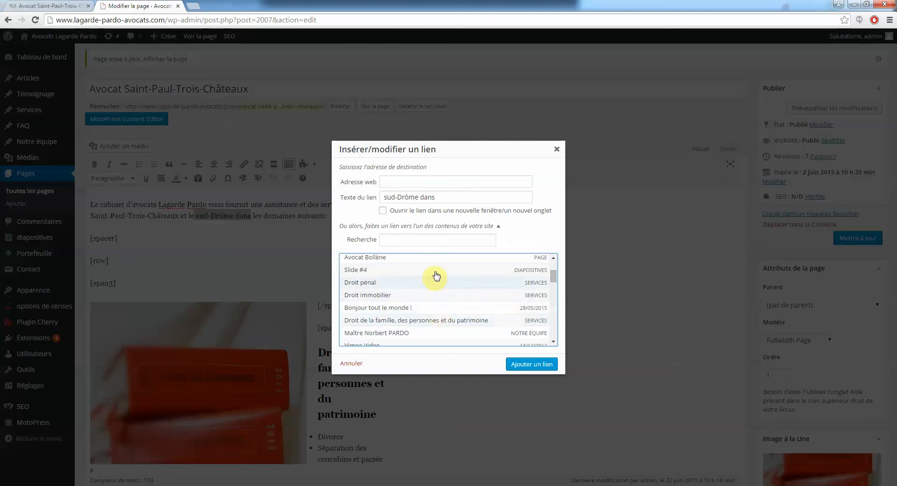
pyautogui.scroll(1, 553, 281)
pyautogui.moveTo(554, 280); pyautogui.dragTo(554, 275)
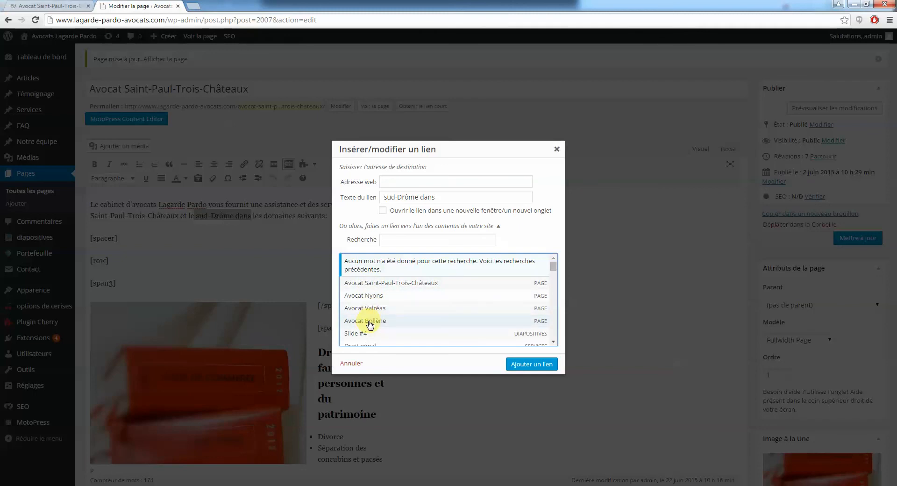
pyautogui.click(372, 296)
pyautogui.moveTo(423, 182); pyautogui.dragTo(500, 180)
pyautogui.click(495, 183)
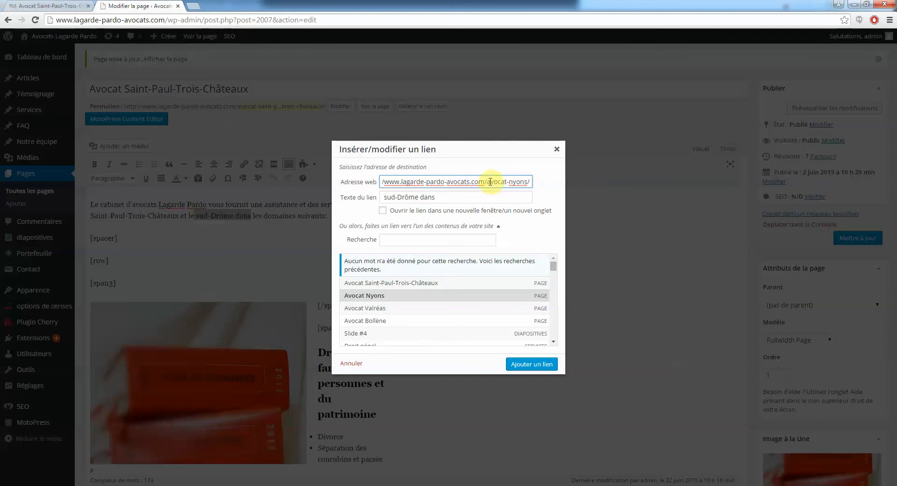
pyautogui.tripleClick(489, 182)
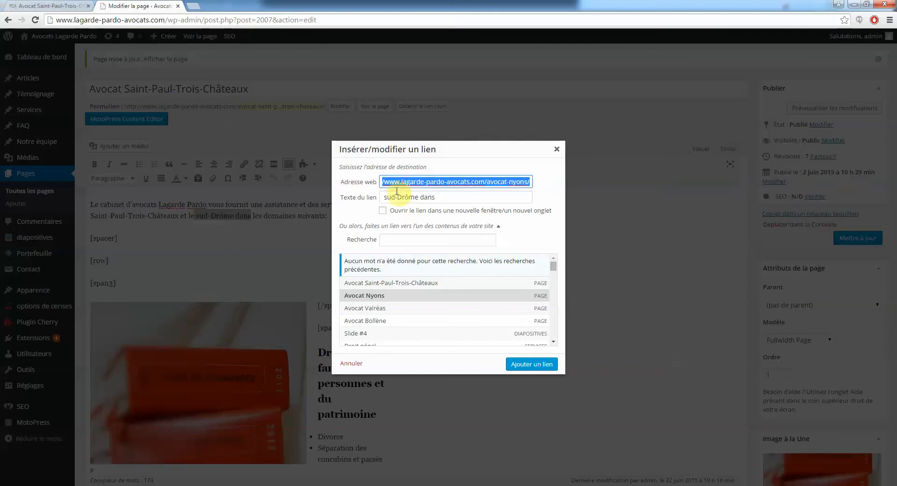
pyautogui.write('http://www.beeweebee.fr')
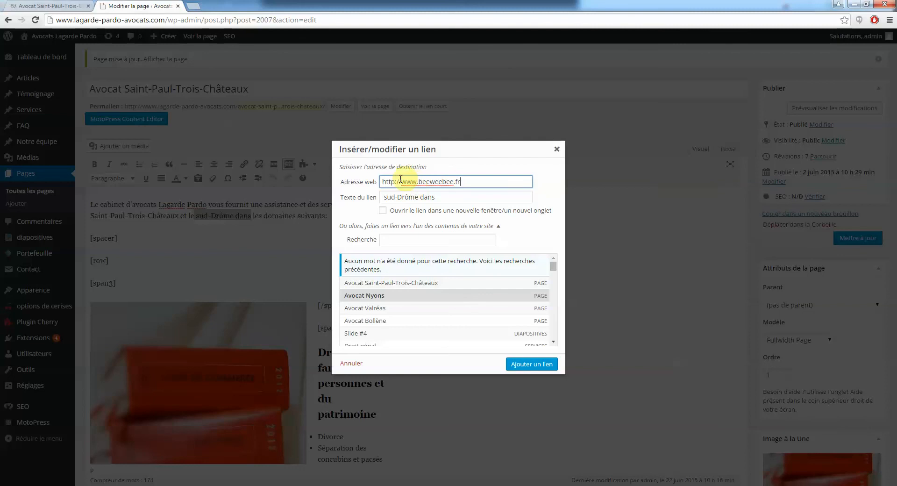
pyautogui.click(384, 212)
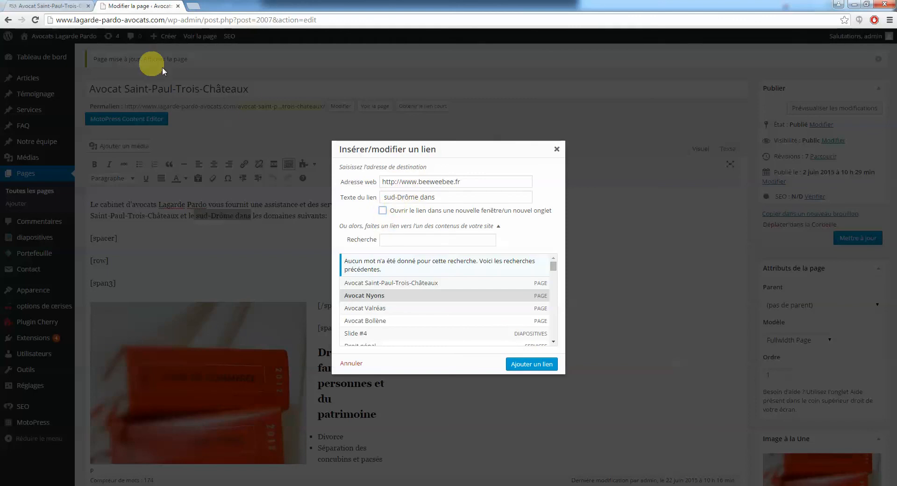
pyautogui.click(383, 210)
pyautogui.click(531, 364)
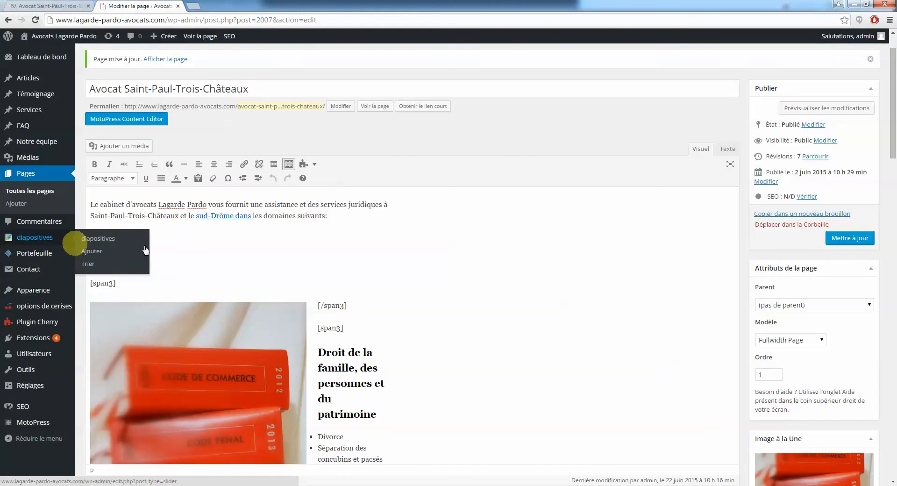
# Save the page with the new link and reload the live page
pyautogui.click(837, 238)
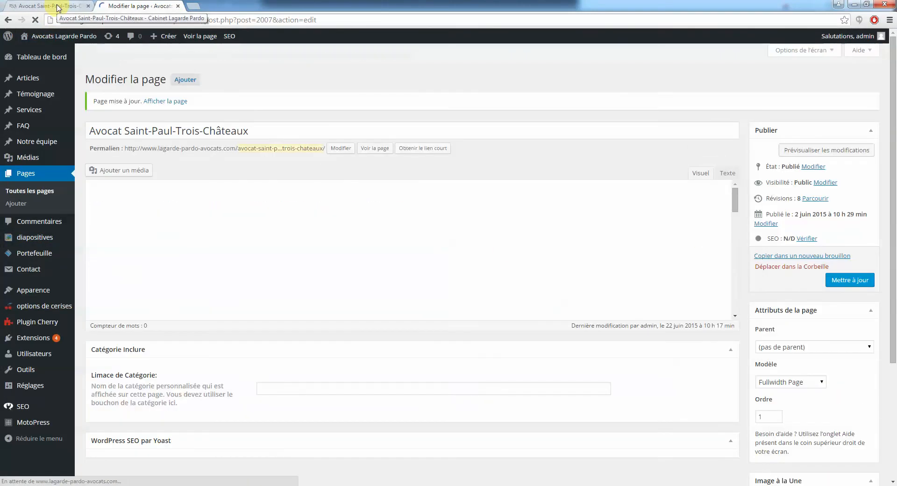
pyautogui.click(58, 8)
pyautogui.click(36, 20)
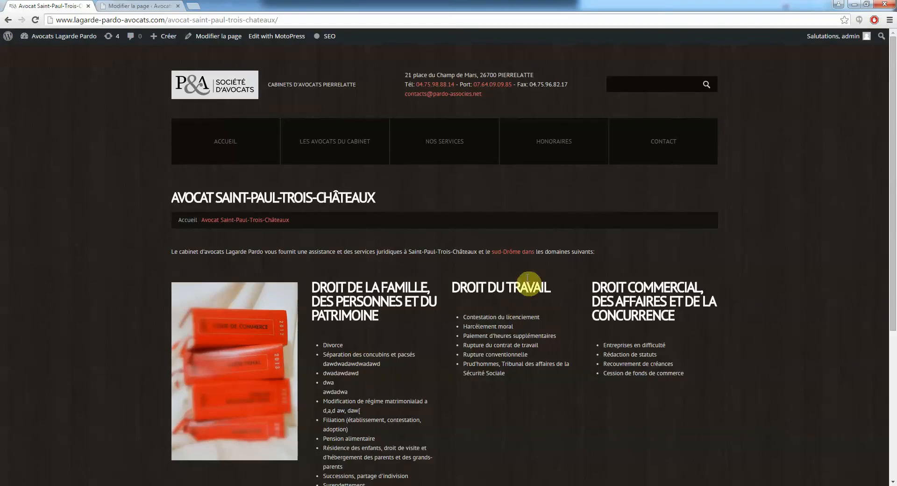
# Follow the sud-Drôme link to check its destination, then close that tab and return to the editor
pyautogui.click(514, 254)
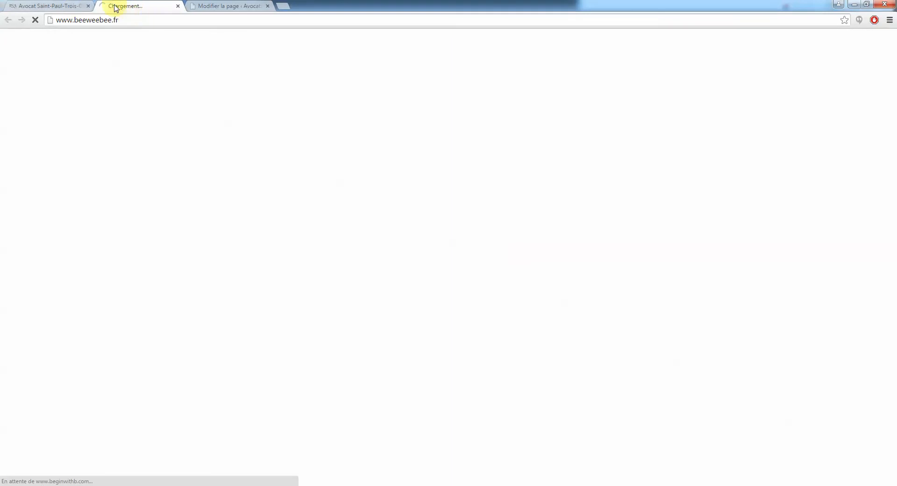
pyautogui.click(124, 23)
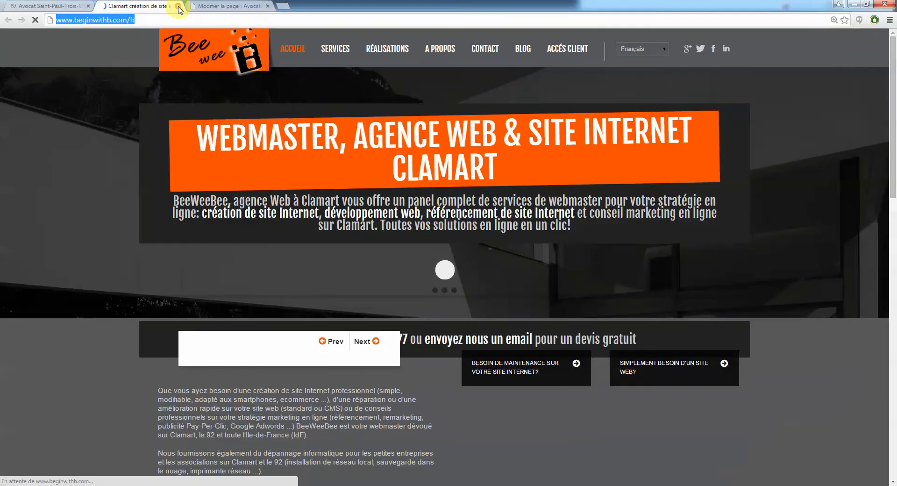
pyautogui.click(179, 7)
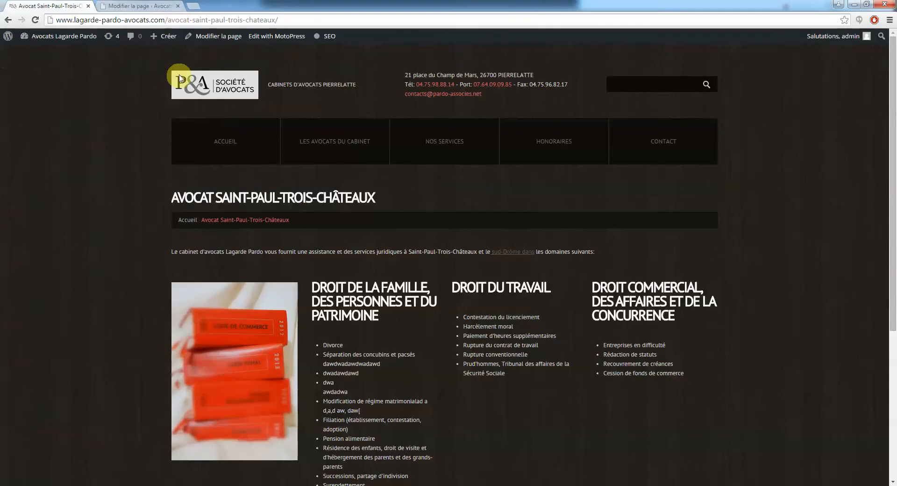
pyautogui.click(144, 6)
pyautogui.scroll(-4, 344, 276)
pyautogui.scroll(3, 322, 234)
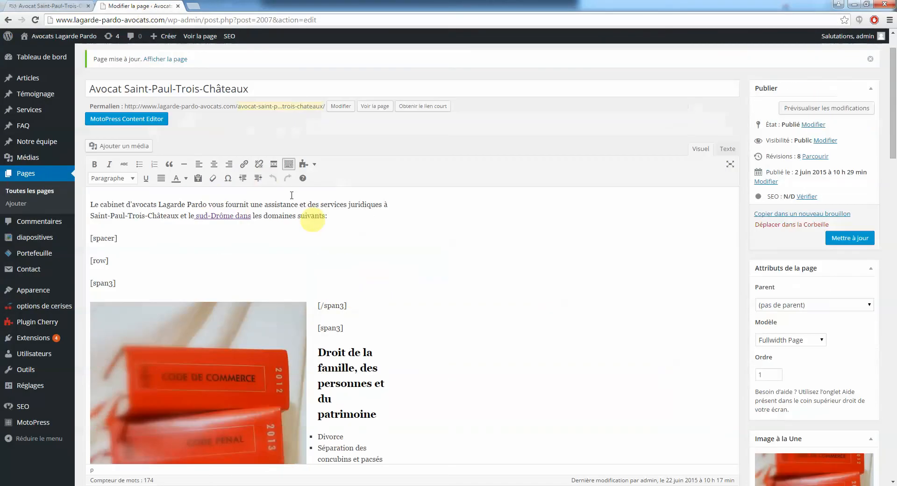
# Remove the link from 'sud-Drôme dans' and scroll down toward the Yoast SEO box
pyautogui.click(209, 217)
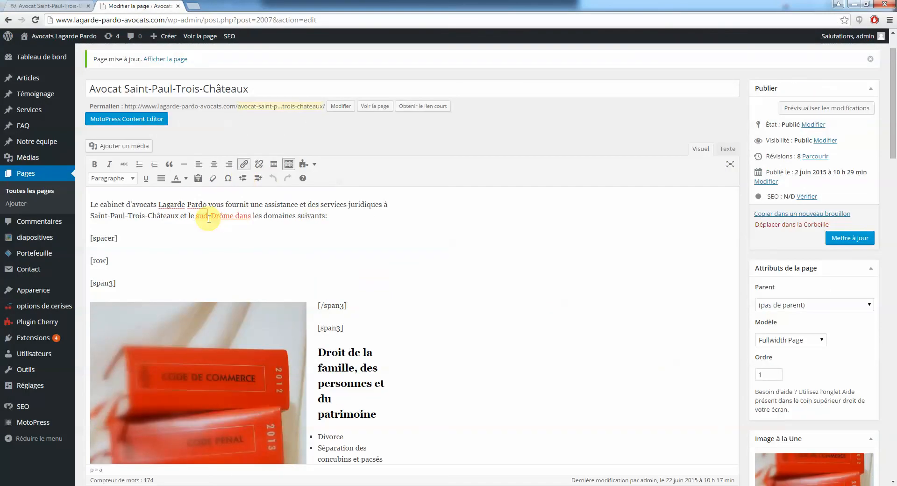
pyautogui.click(260, 165)
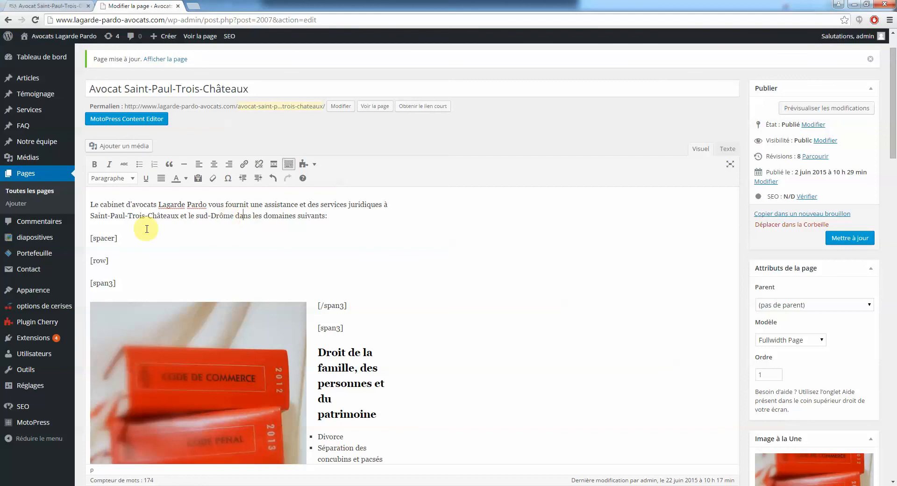
pyautogui.scroll(-1, 448, 269)
pyautogui.scroll(-15, 453, 268)
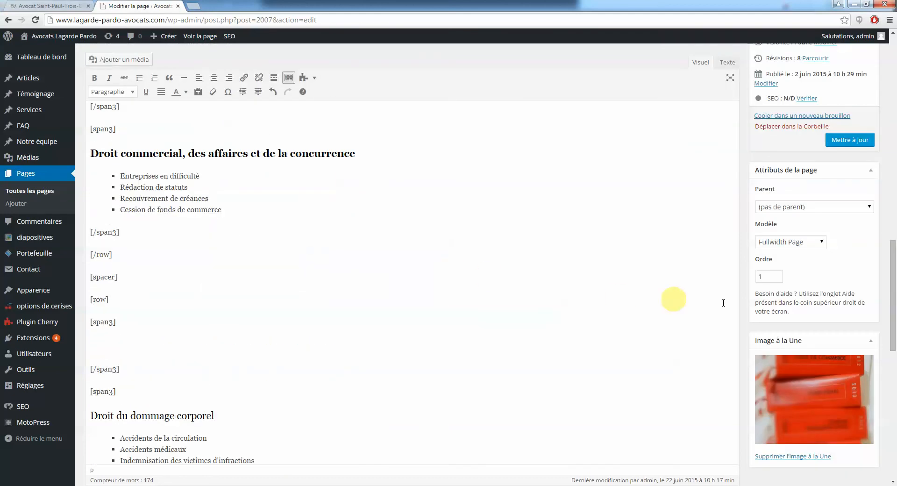
pyautogui.scroll(-9, 739, 314)
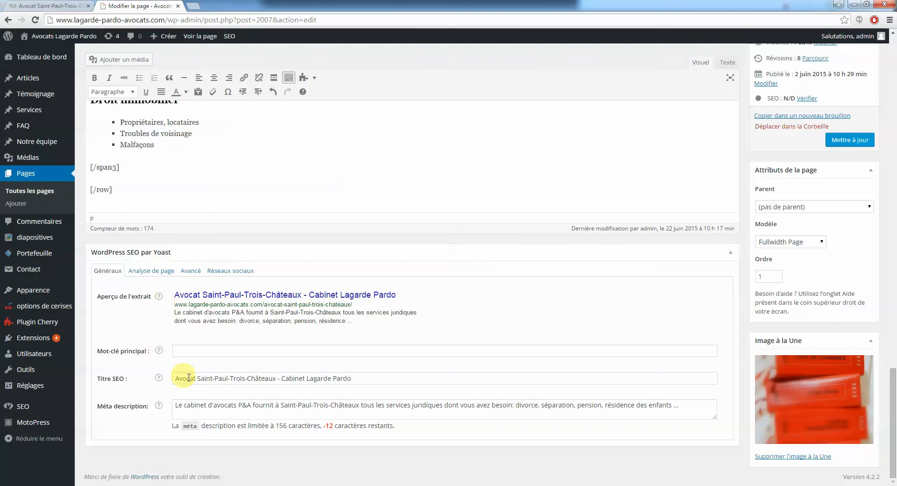
pyautogui.click(205, 378)
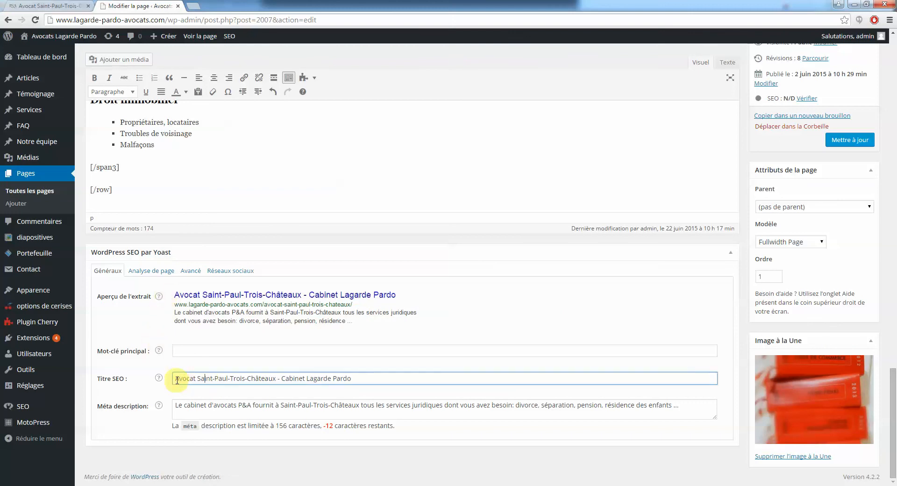
pyautogui.moveTo(176, 381); pyautogui.dragTo(212, 381)
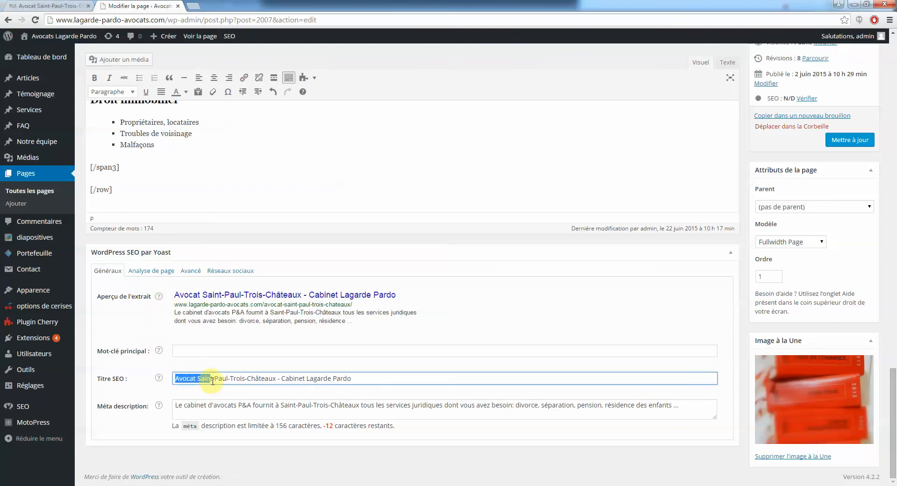
pyautogui.moveTo(268, 378); pyautogui.dragTo(272, 378)
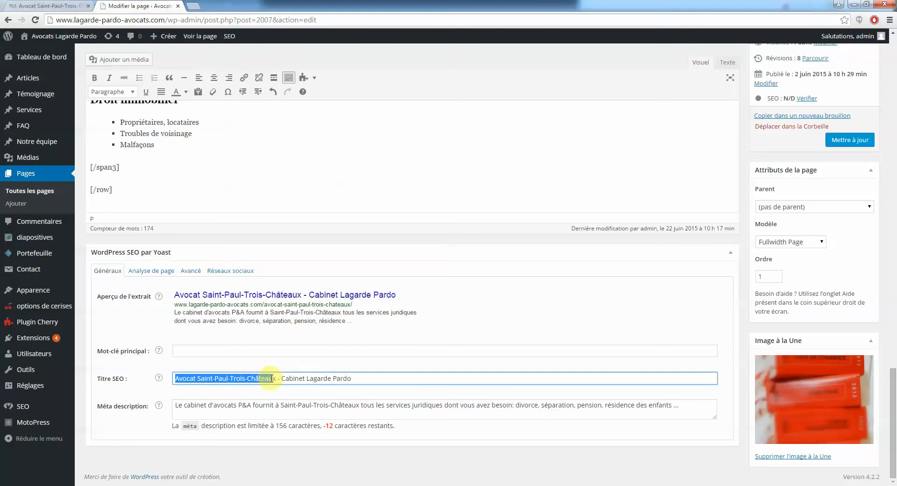
pyautogui.click(263, 378)
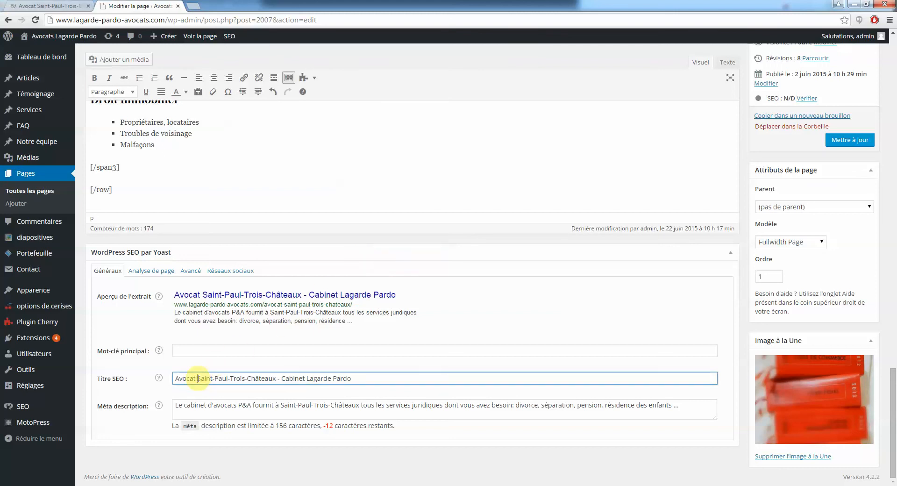
pyautogui.moveTo(215, 379); pyautogui.dragTo(172, 384)
pyautogui.click(215, 379)
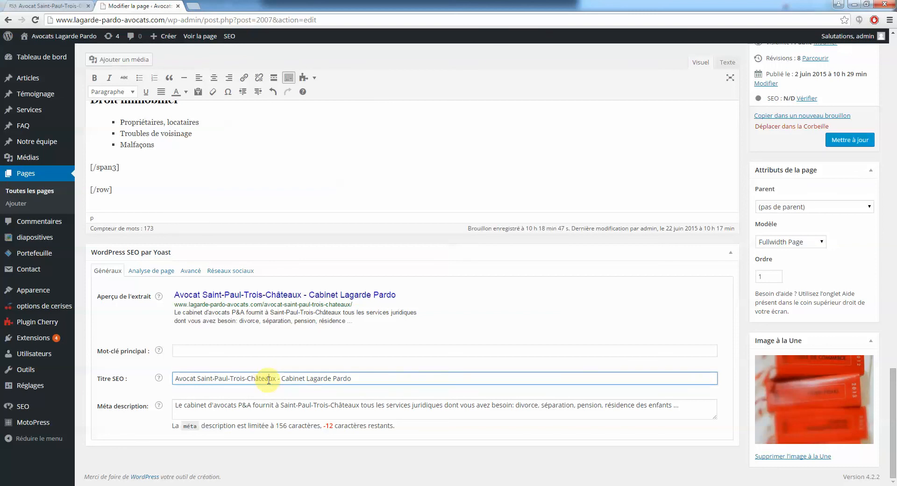
pyautogui.moveTo(278, 381); pyautogui.dragTo(176, 379)
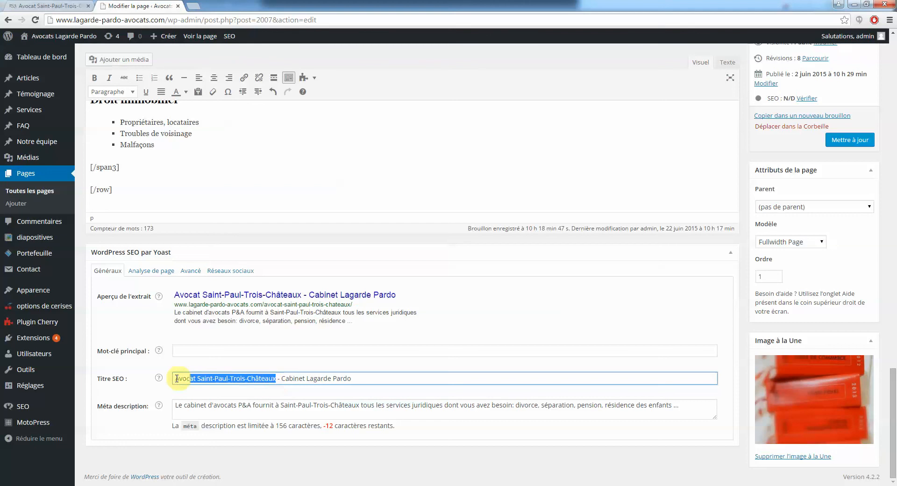
pyautogui.click(286, 375)
pyautogui.moveTo(281, 377); pyautogui.dragTo(365, 374)
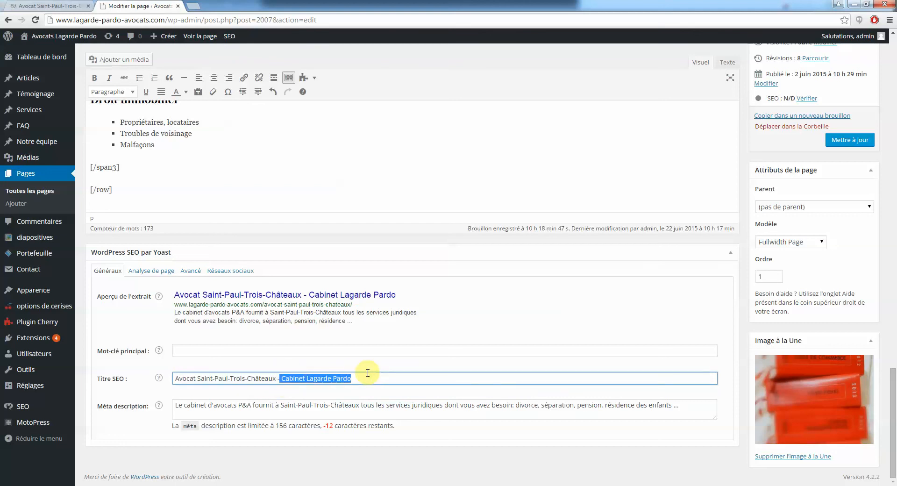
pyautogui.click(366, 374)
pyautogui.moveTo(176, 404); pyautogui.dragTo(690, 405)
pyautogui.click(606, 405)
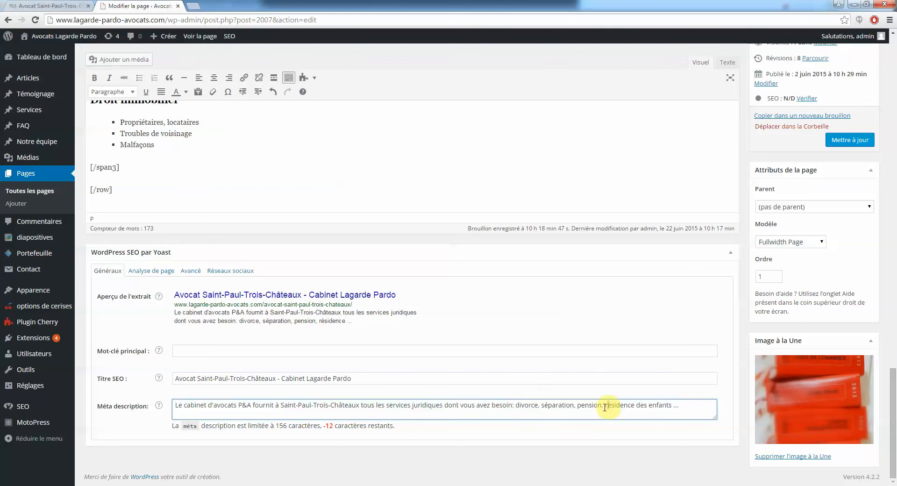
pyautogui.moveTo(184, 407); pyautogui.dragTo(243, 408)
pyautogui.click(317, 406)
pyautogui.moveTo(317, 407); pyautogui.dragTo(432, 406)
pyautogui.click(303, 405)
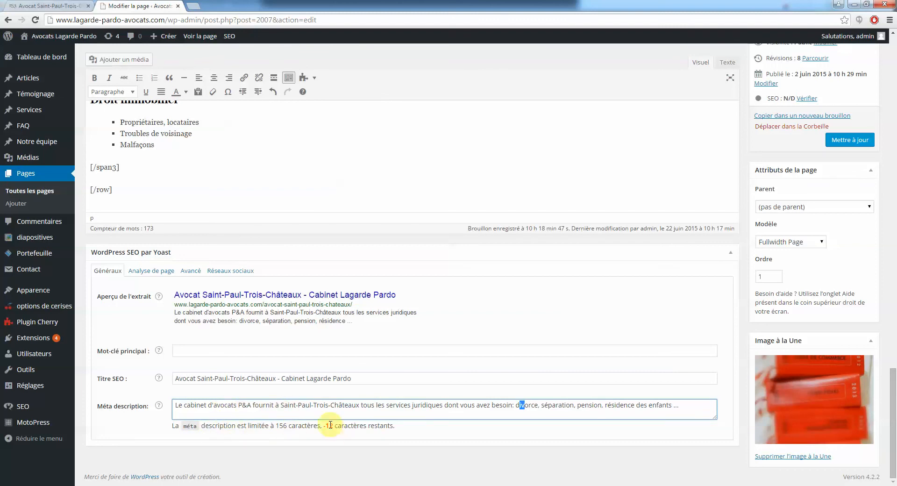
pyautogui.moveTo(327, 427); pyautogui.dragTo(331, 427)
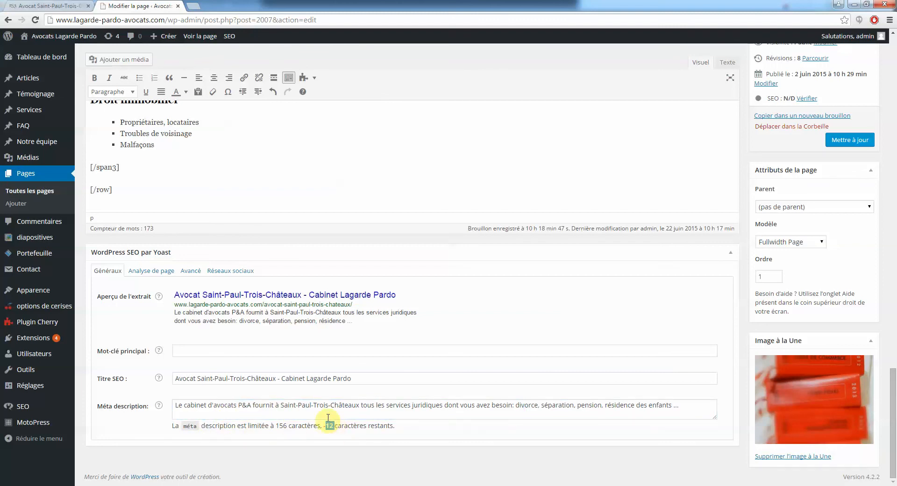
pyautogui.click(622, 409)
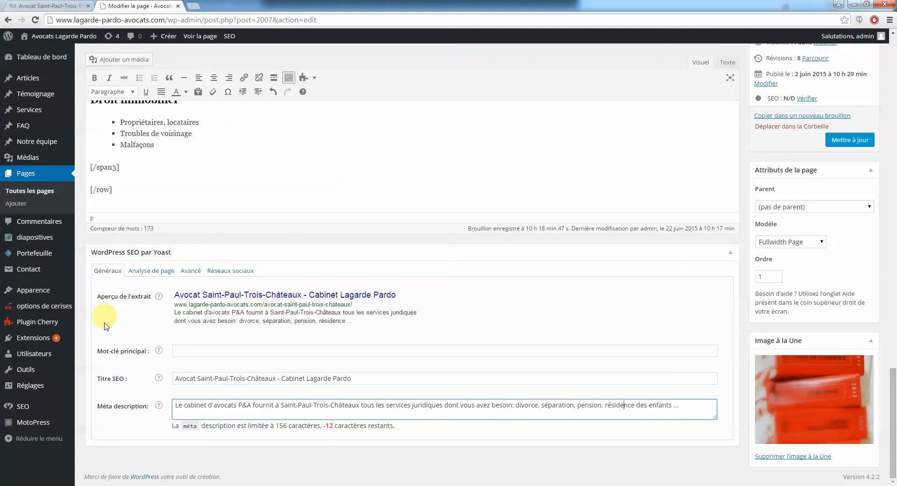
pyautogui.click(207, 353)
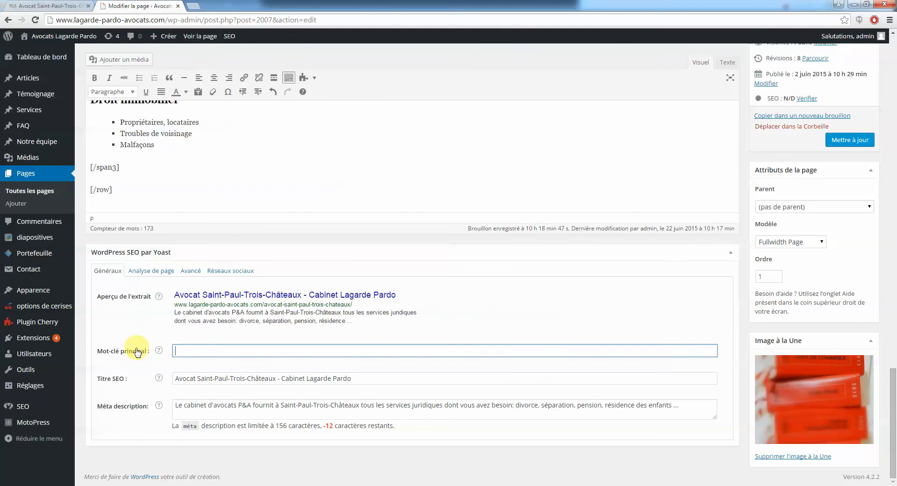
pyautogui.scroll(3, 133, 351)
pyautogui.scroll(-3, 131, 350)
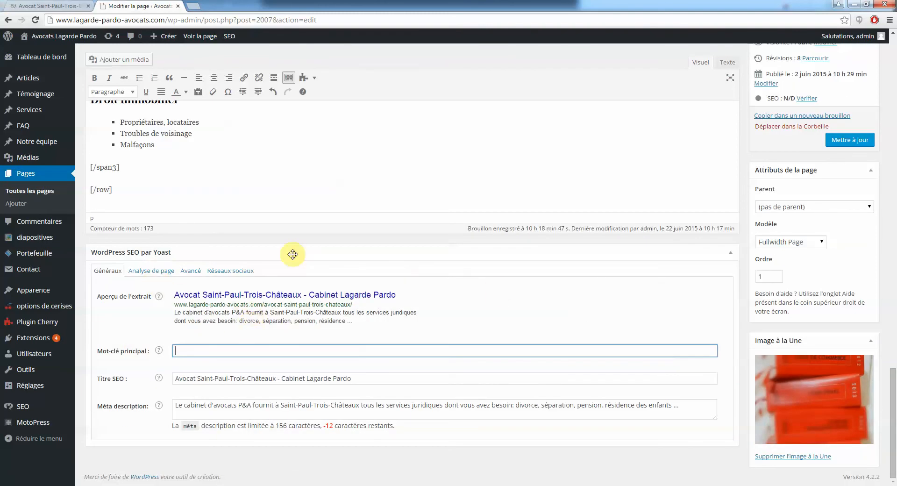
pyautogui.scroll(10, 561, 278)
pyautogui.scroll(-5, 565, 306)
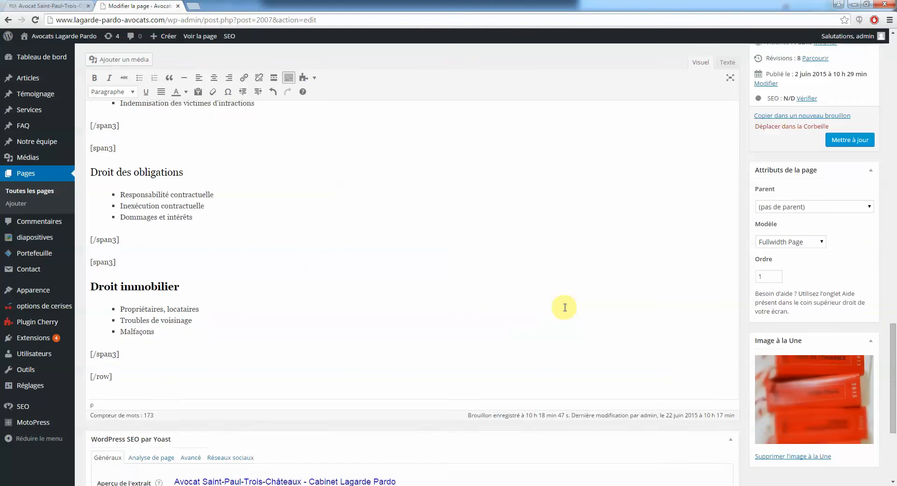
pyautogui.scroll(-4, 564, 307)
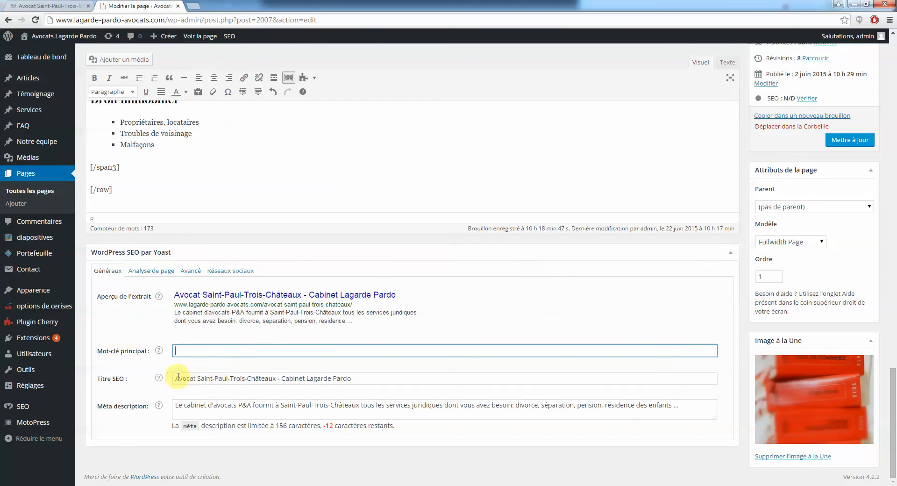
pyautogui.moveTo(178, 377); pyautogui.dragTo(395, 380)
pyautogui.moveTo(174, 407); pyautogui.dragTo(497, 404)
pyautogui.scroll(5, 496, 402)
pyautogui.scroll(15, 745, 346)
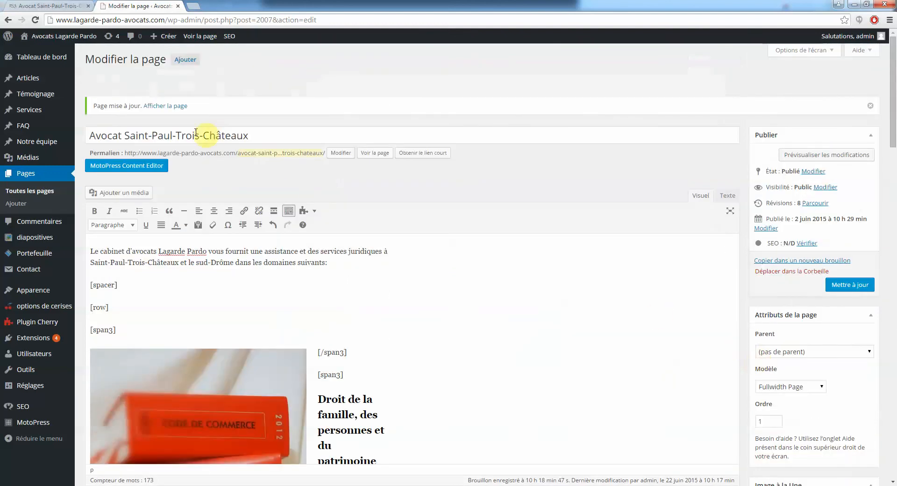
pyautogui.click(164, 135)
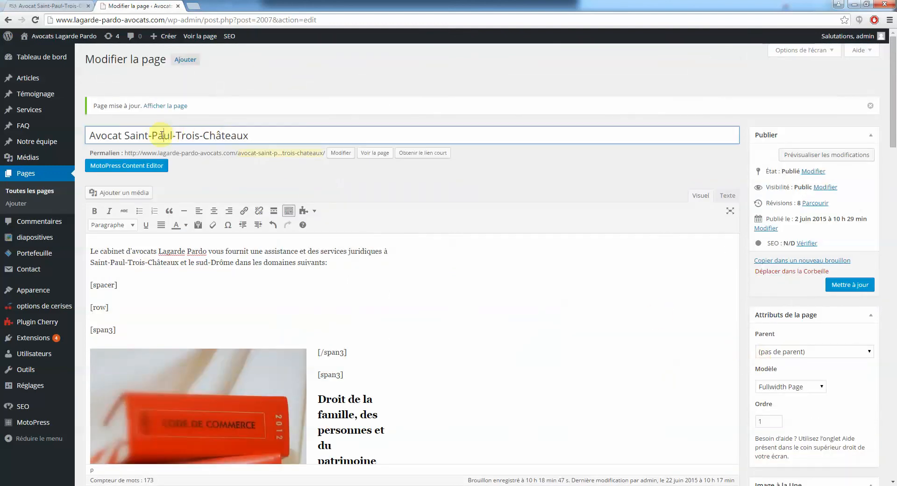
pyautogui.moveTo(260, 136); pyautogui.dragTo(91, 140)
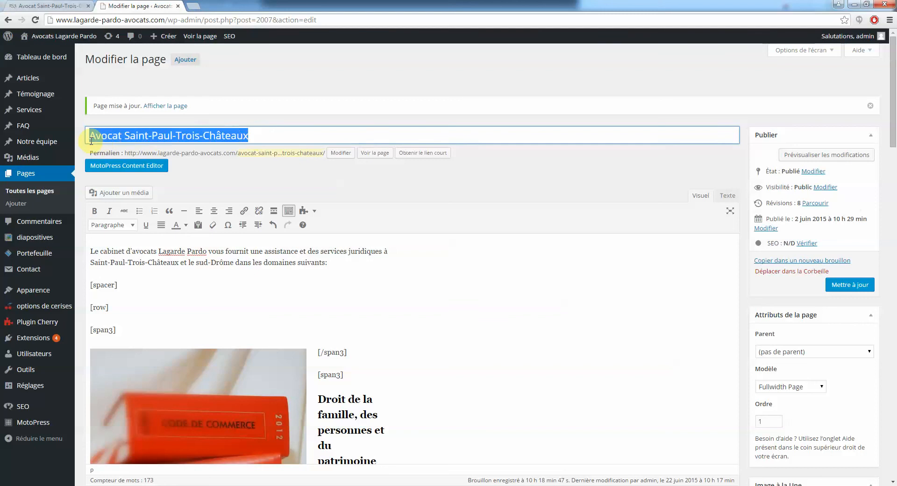
pyautogui.click(118, 136)
pyautogui.moveTo(269, 136); pyautogui.dragTo(90, 140)
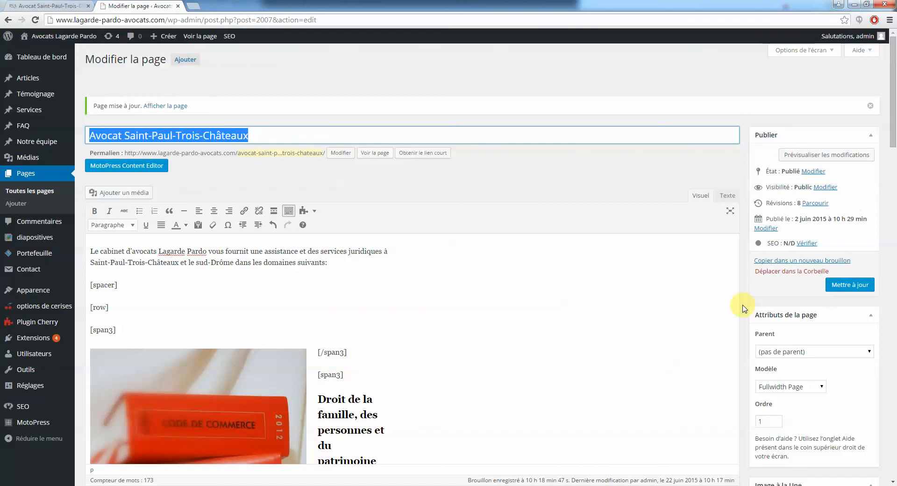
pyautogui.click(112, 132)
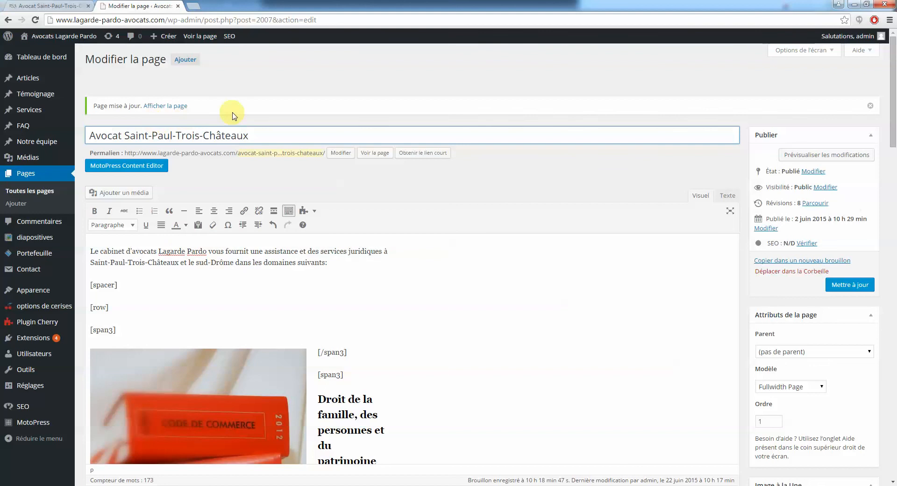